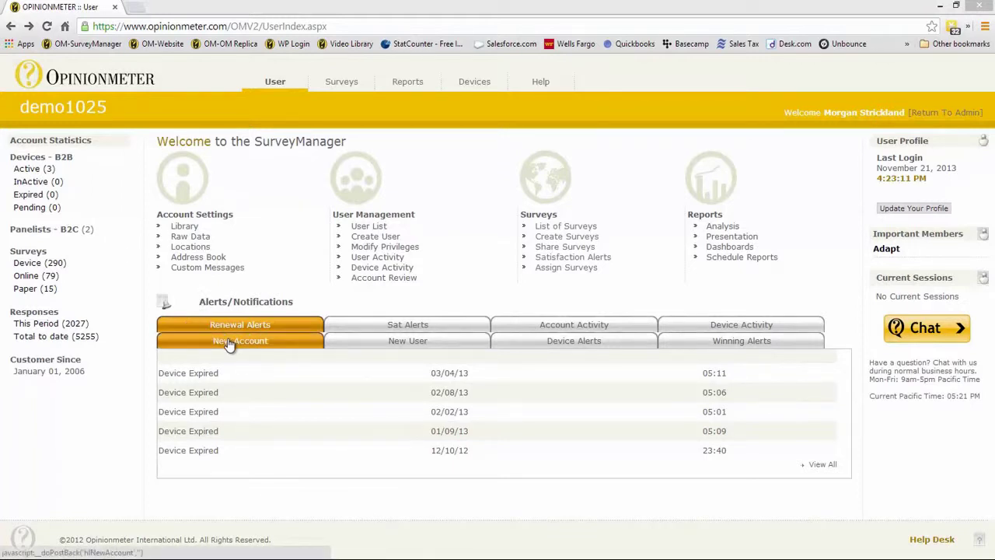
Look through the satisfaction, device and winning alert notifications on the user home page
click(377, 325)
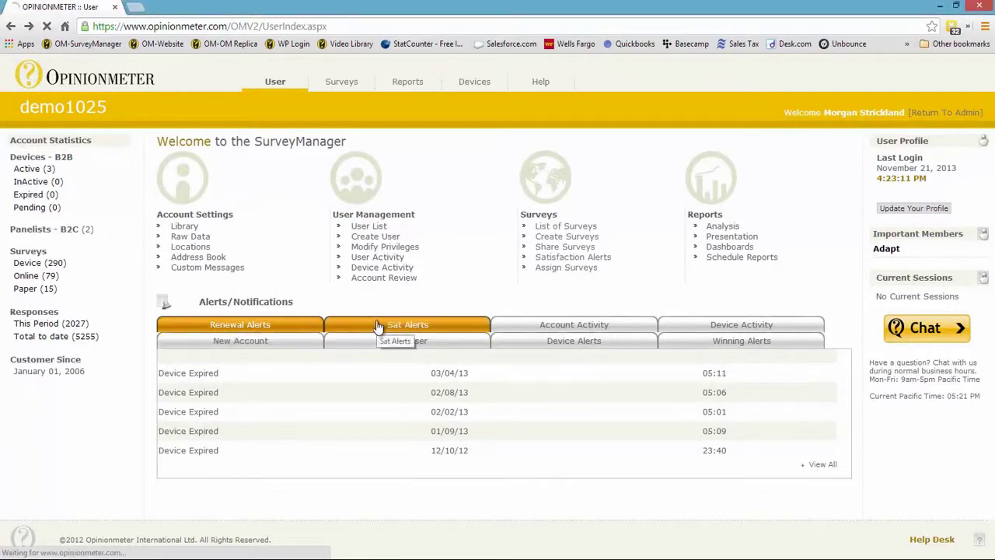
click(545, 328)
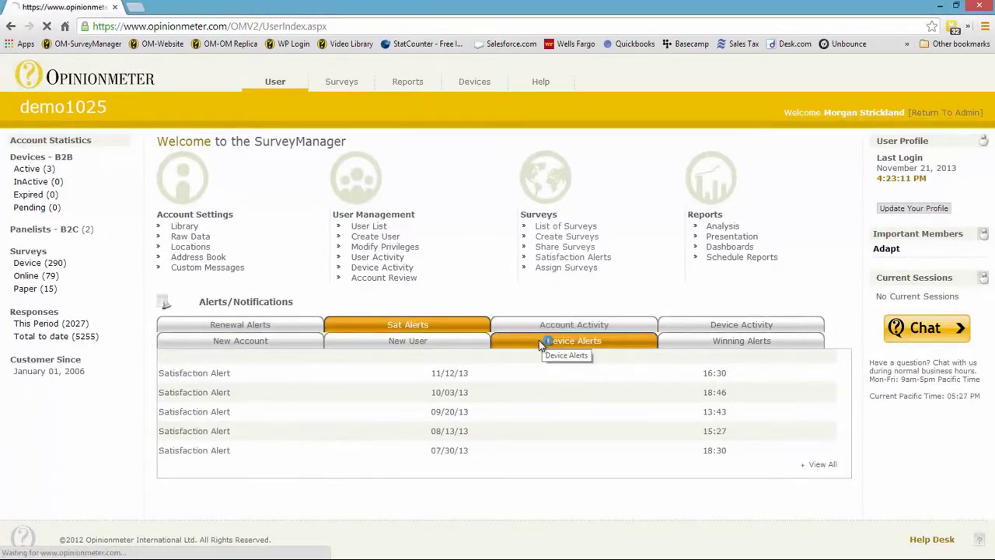
click(537, 347)
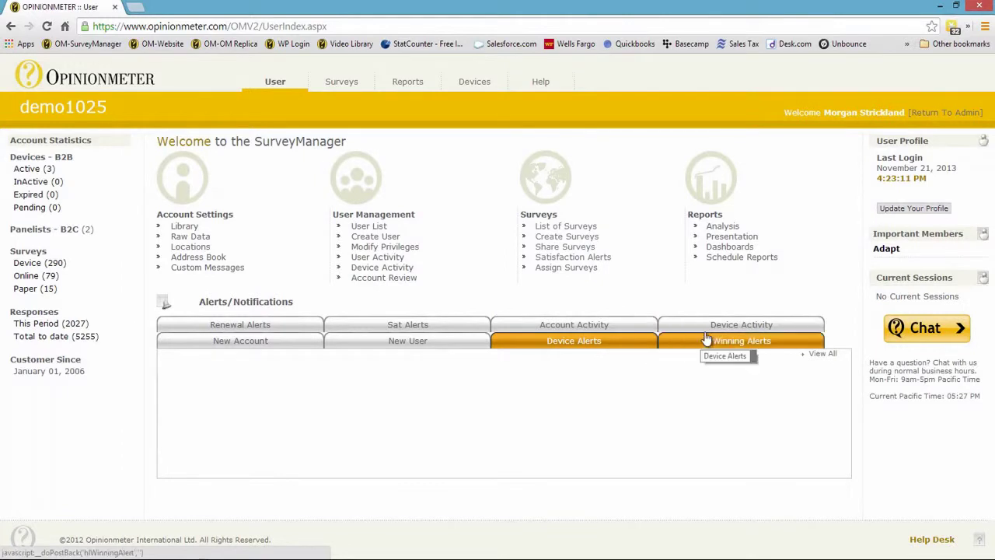
click(704, 343)
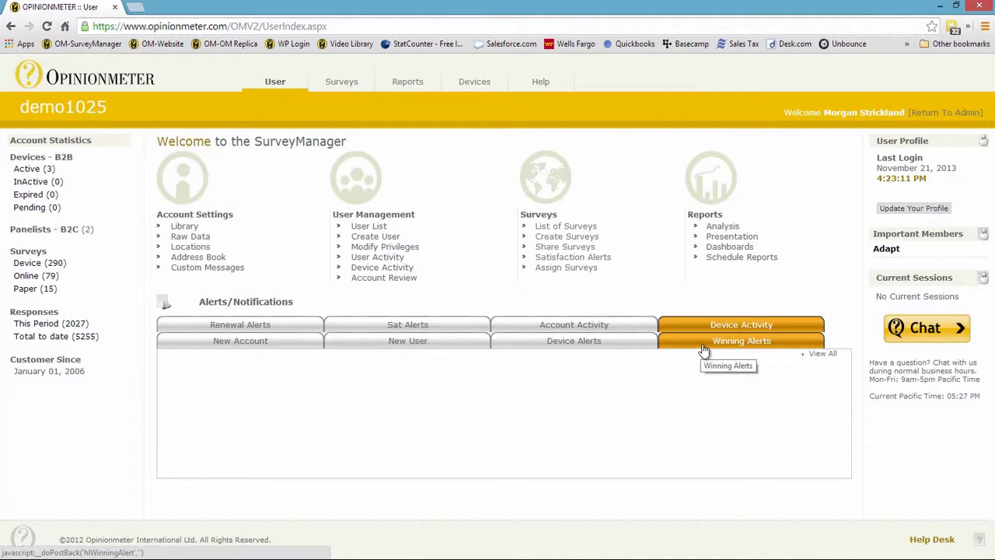
click(703, 351)
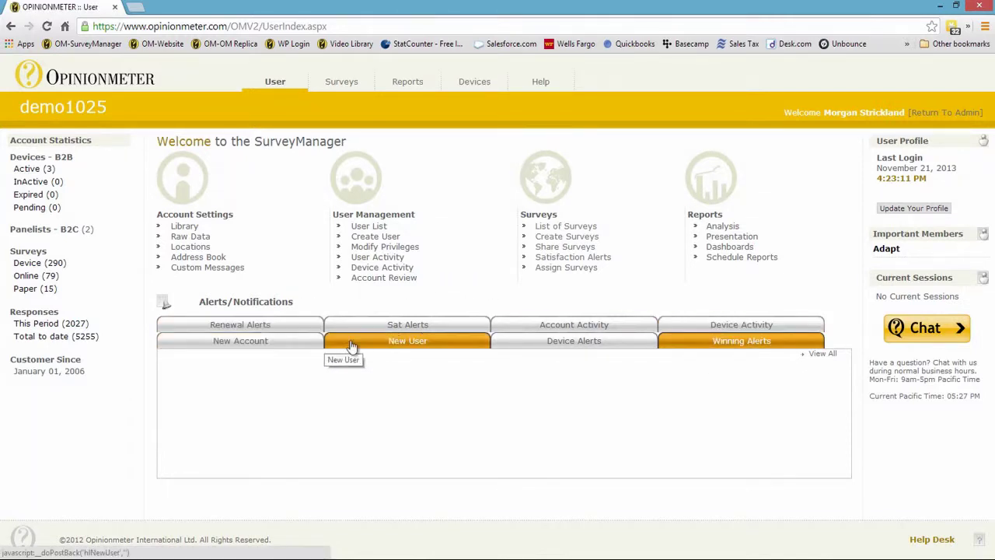
View the details of the 11/12/13 satisfaction alert, close them, and return to the user home page
click(398, 331)
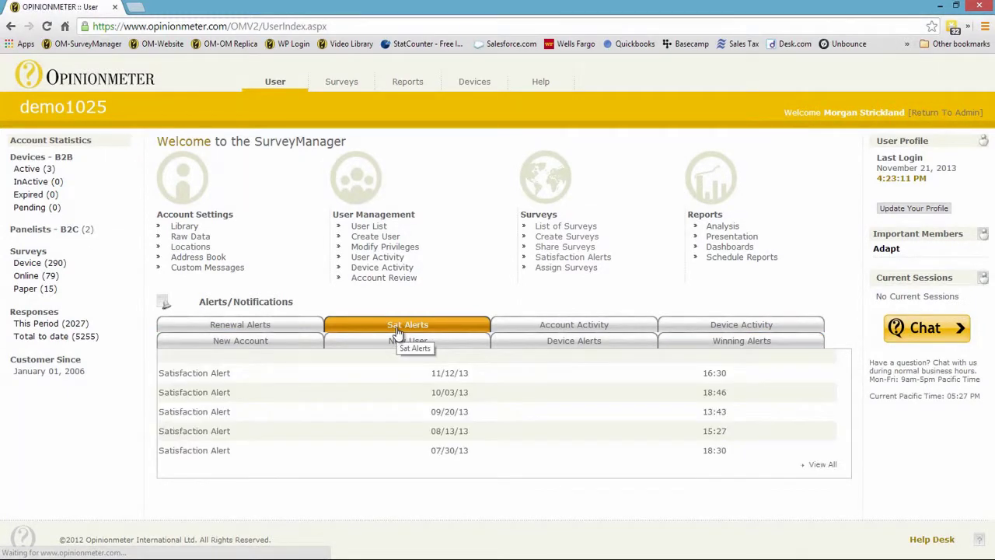
click(212, 376)
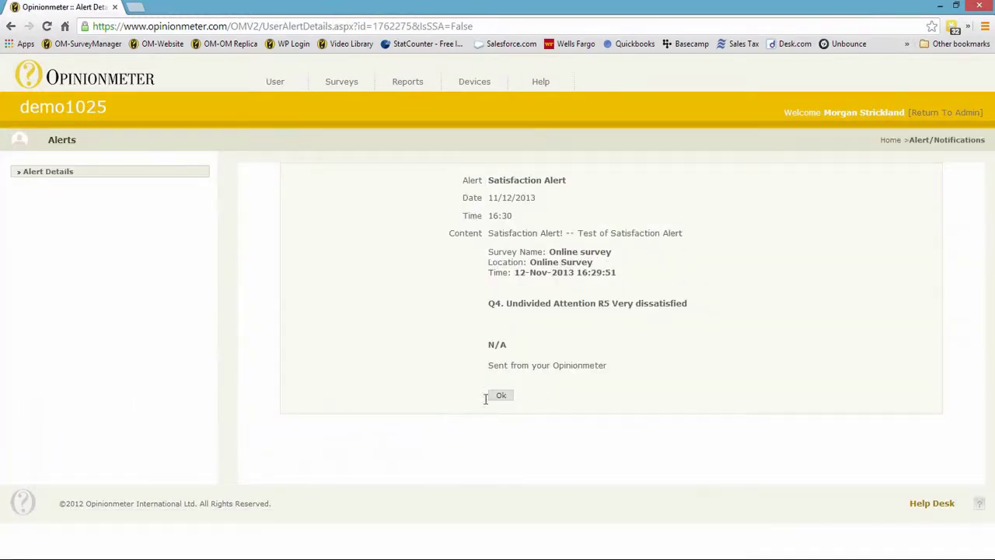
click(501, 396)
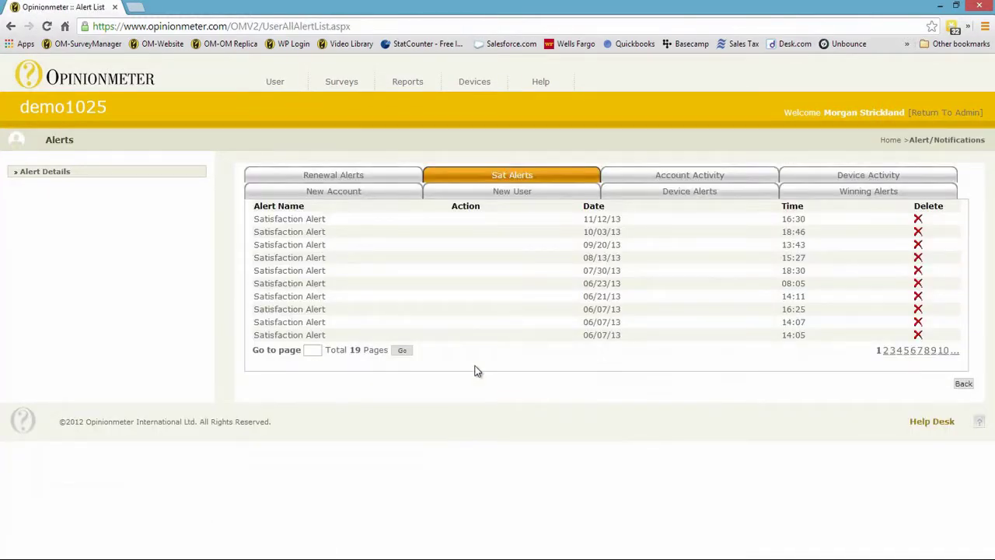
click(275, 85)
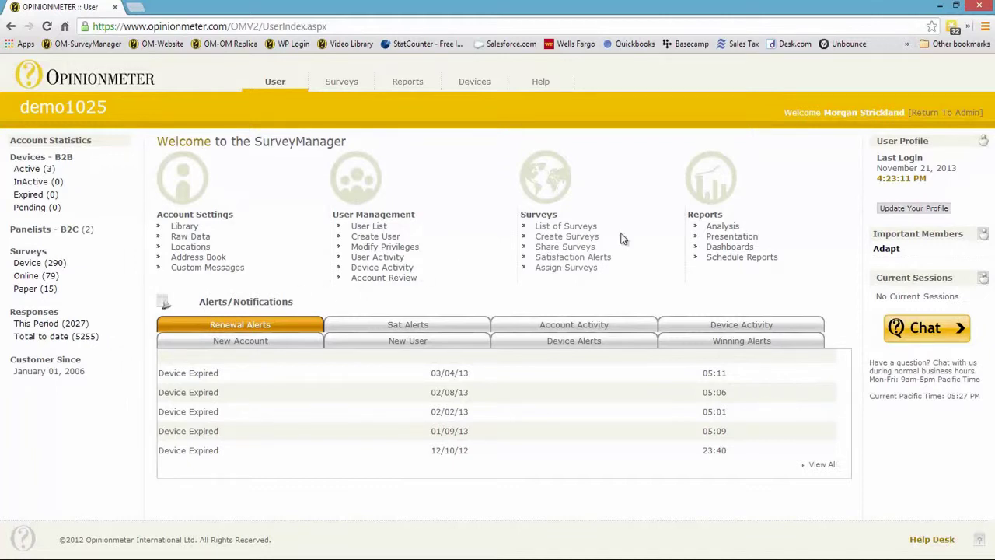
Review the user profile's contact, company and optional details, including its e-mail field, and go back to the user home page
click(909, 210)
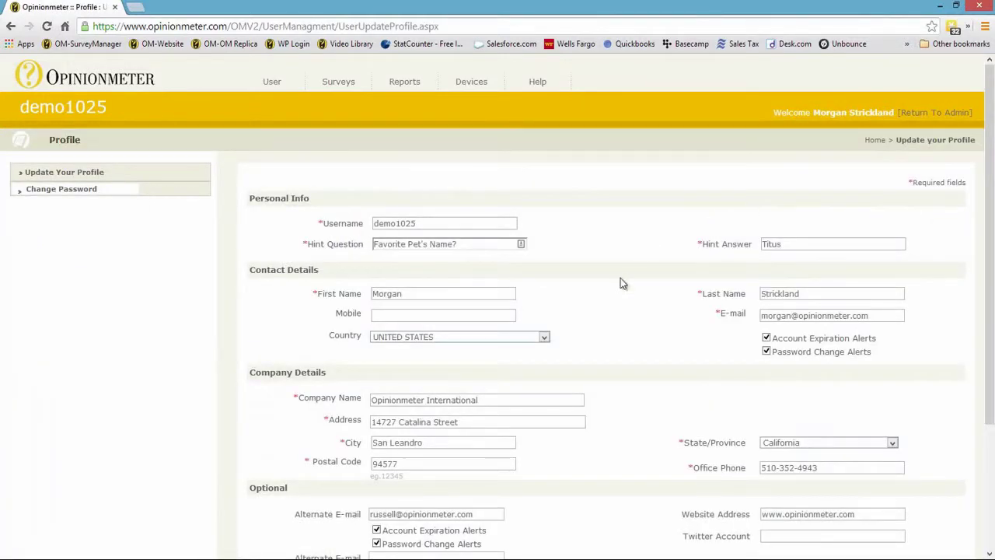
scroll(614, 309, down, 3)
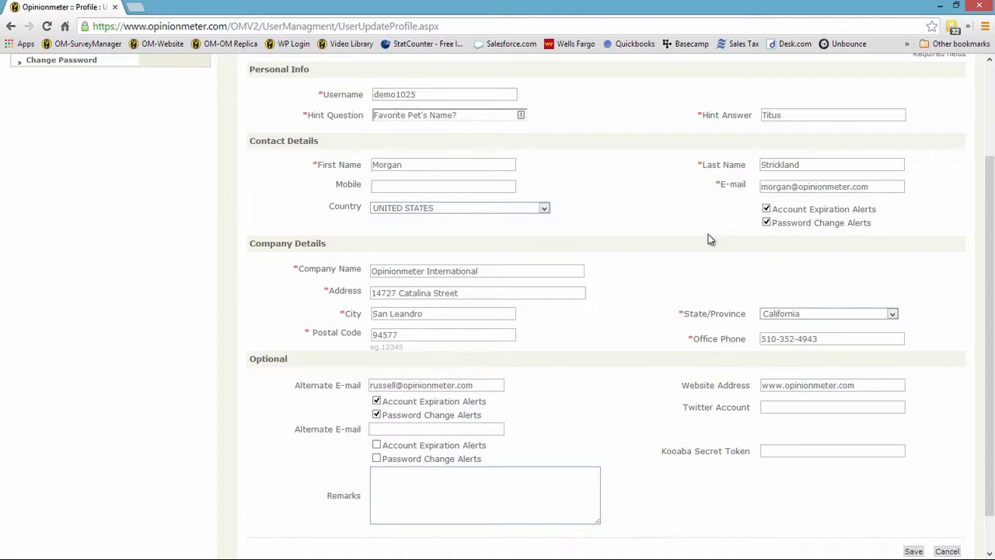
scroll(706, 240, down, 1)
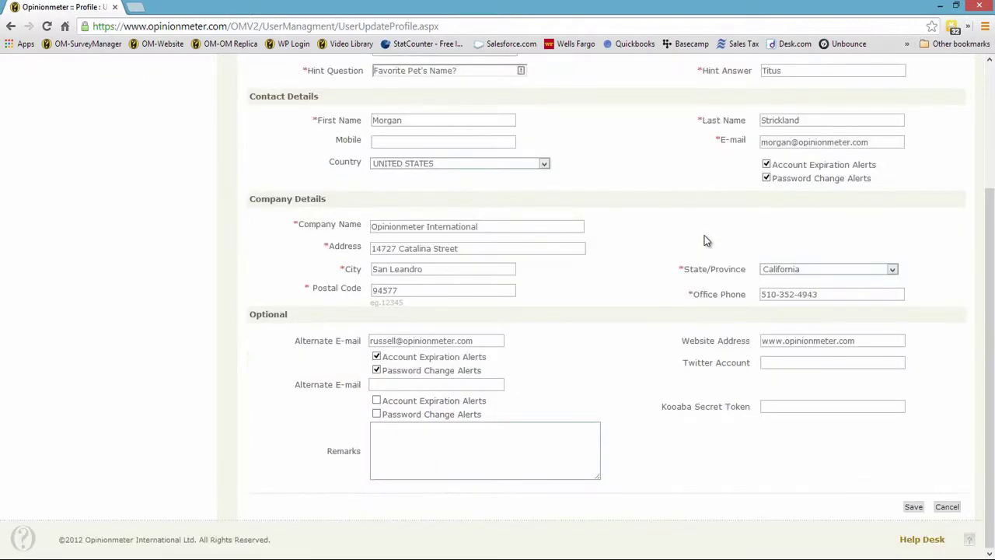
drag(877, 143, 744, 151)
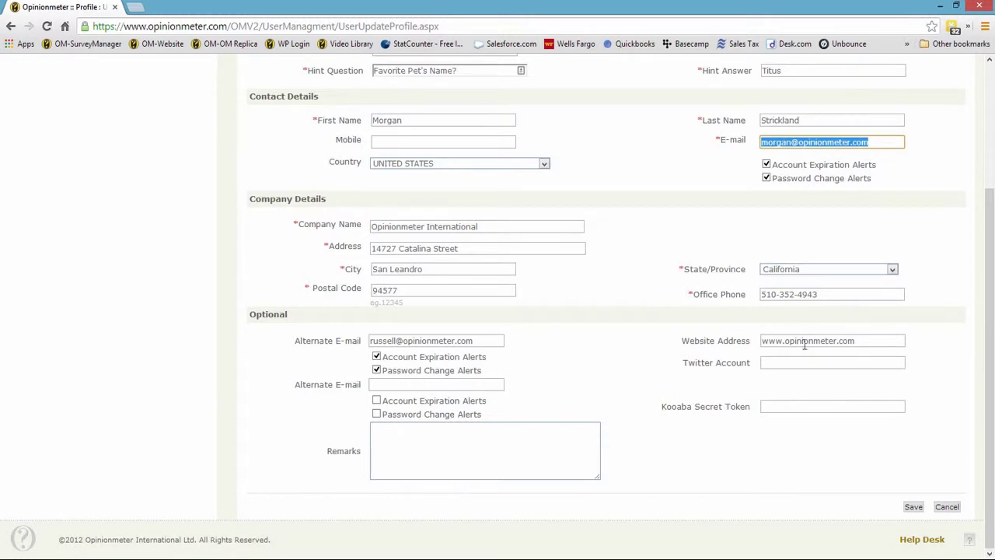
scroll(631, 238, up, 3)
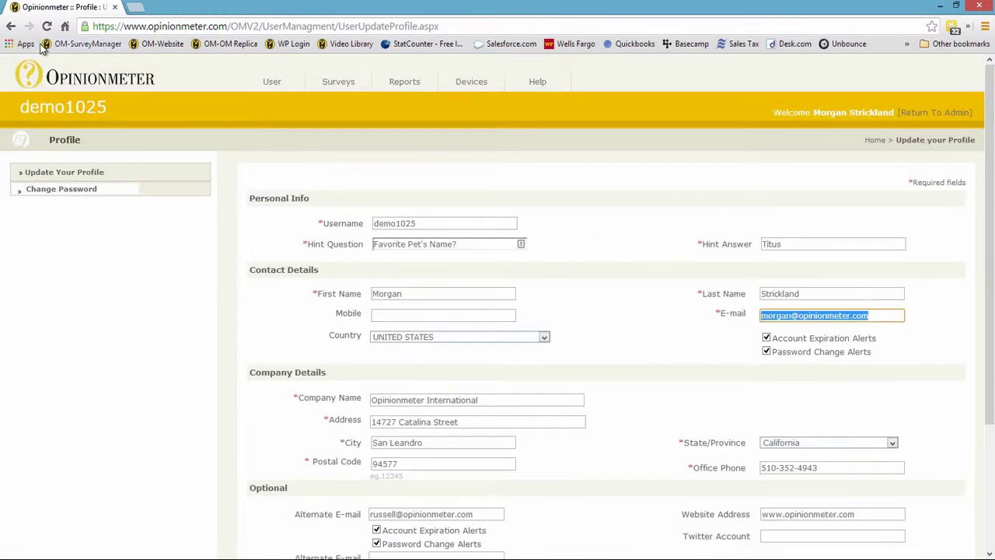
click(12, 28)
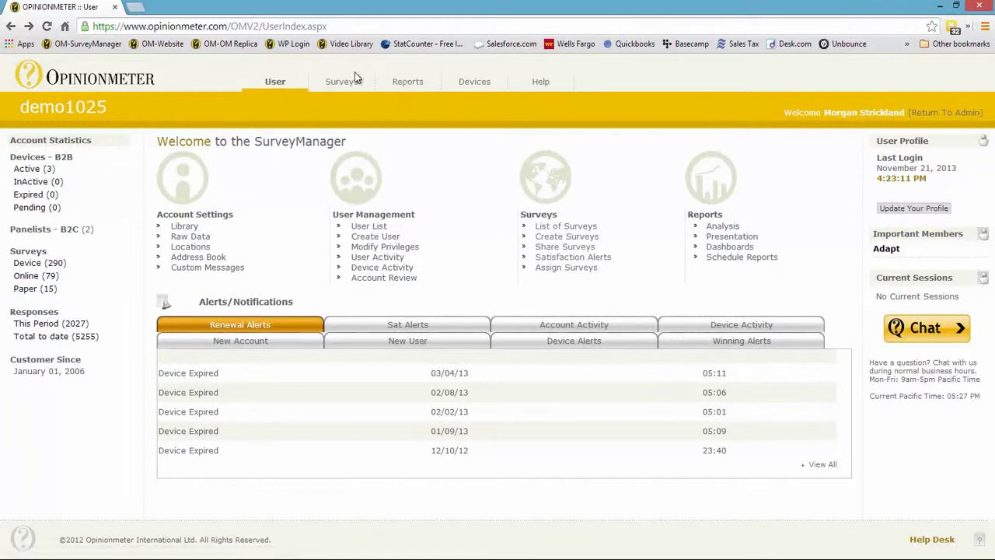
Browse the video tutorials offered under the help section's Guided Tours, closing the tutorial window when finished
click(549, 85)
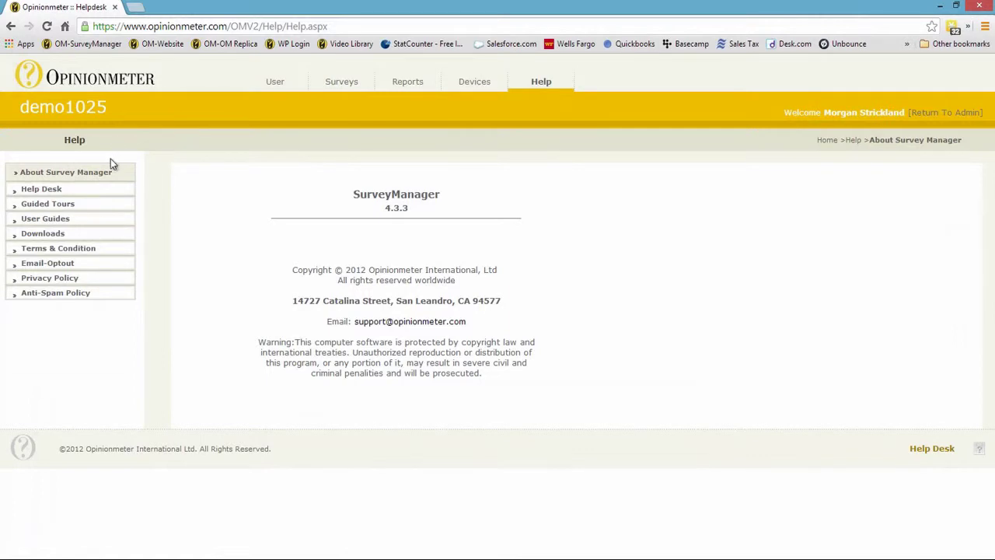
click(70, 204)
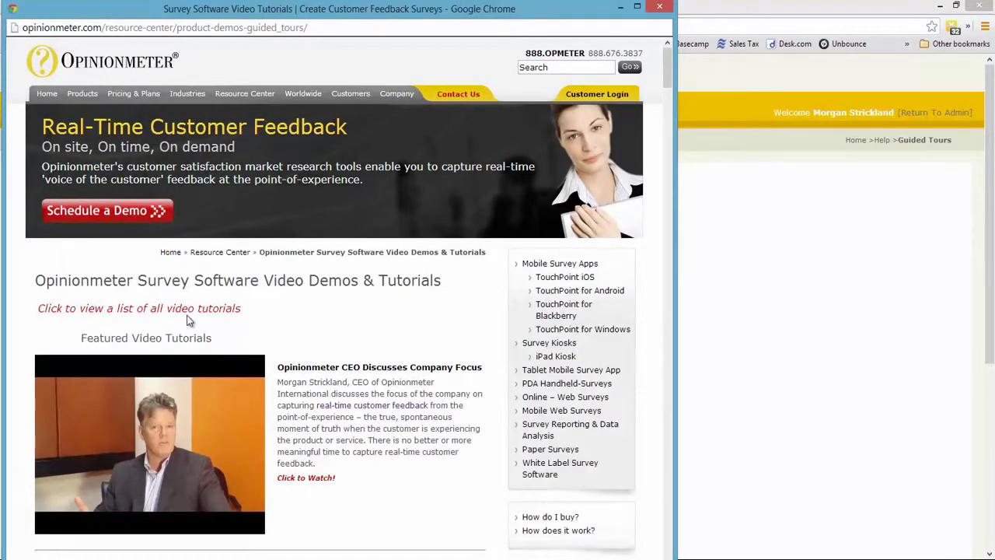
scroll(187, 327, down, 12)
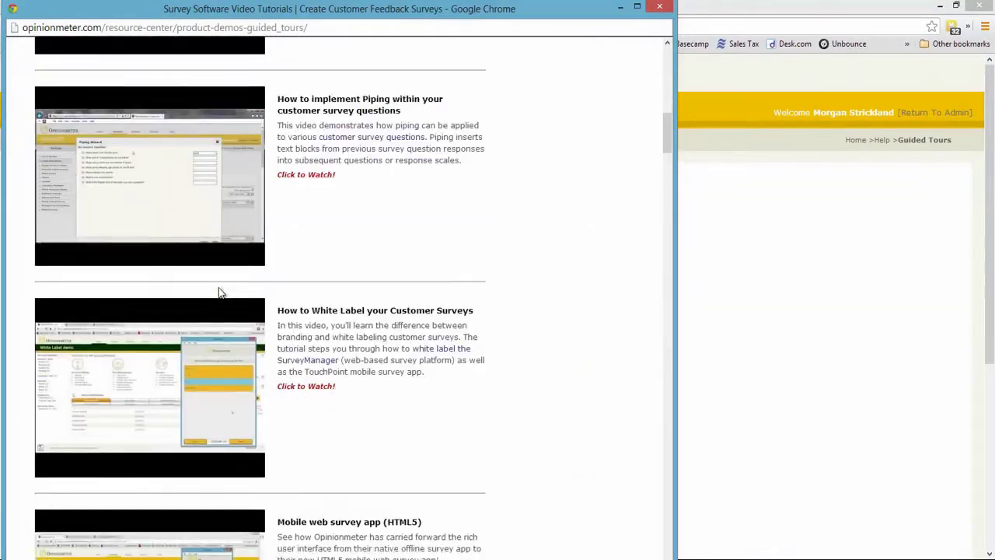
scroll(219, 293, down, 8)
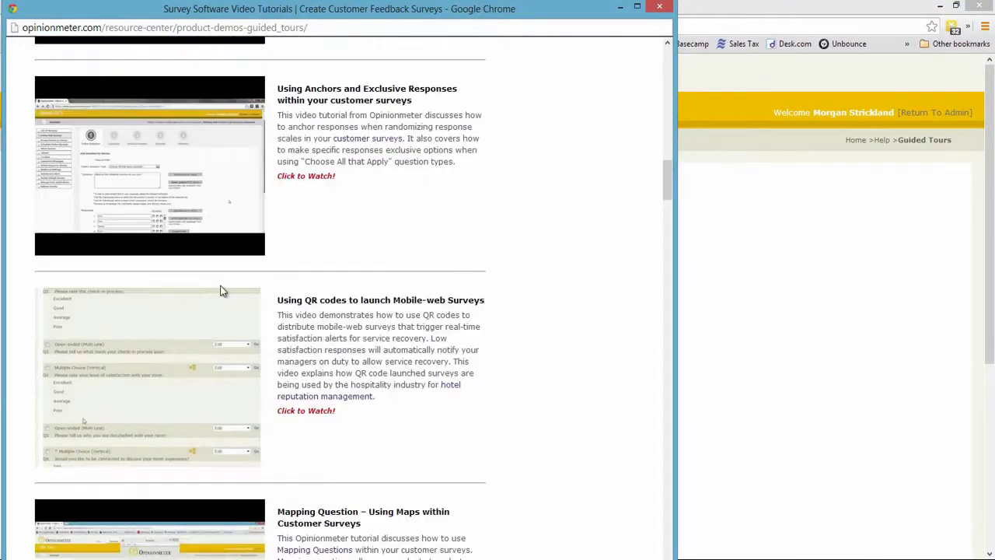
scroll(221, 290, down, 2)
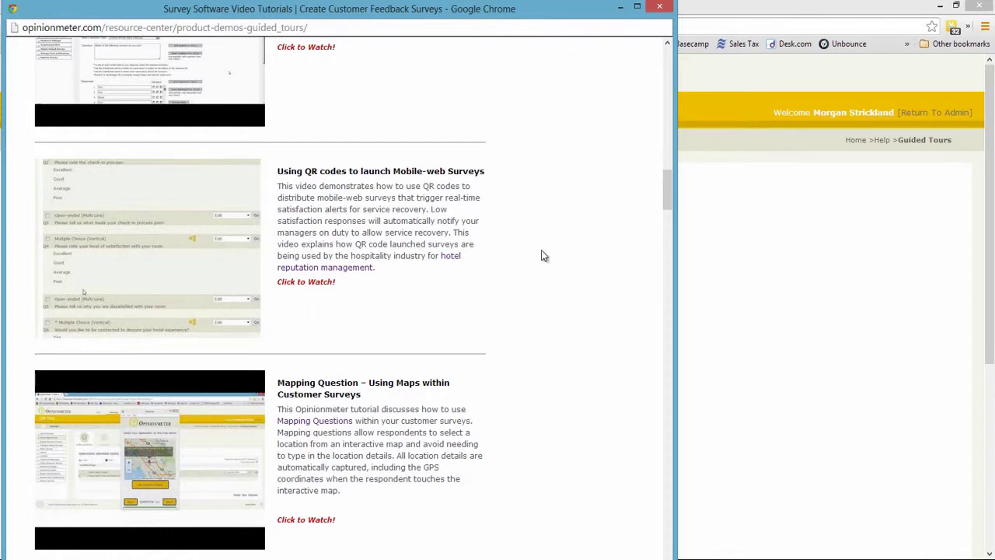
click(660, 7)
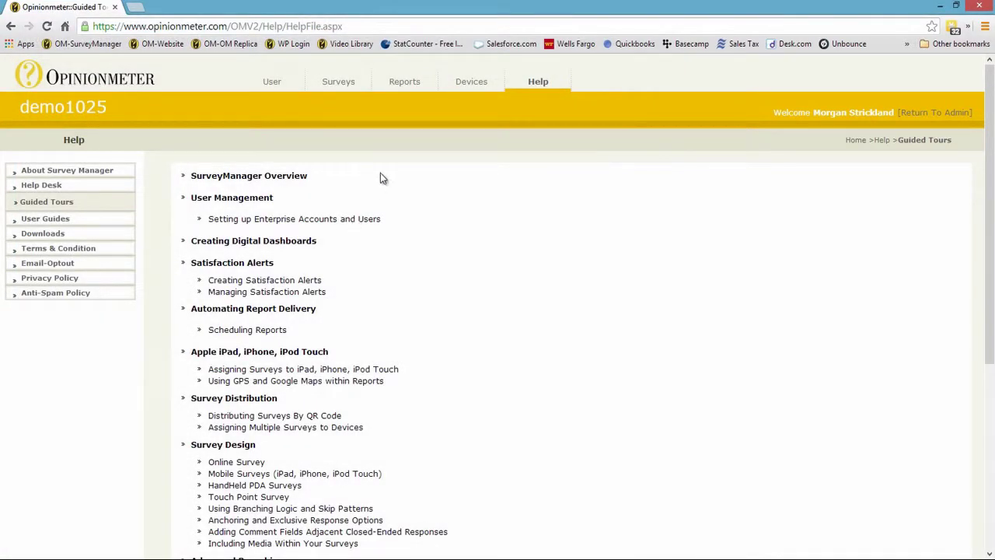
Look over the Help Desk's Support Center topics, close the window, and return to the user home page
click(55, 185)
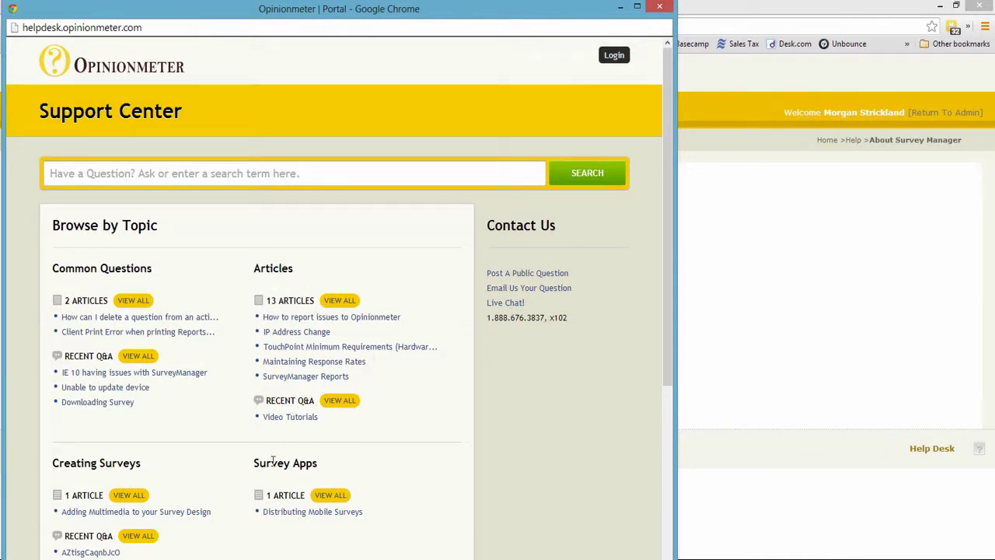
scroll(221, 478, down, 2)
scroll(217, 475, up, 2)
click(659, 8)
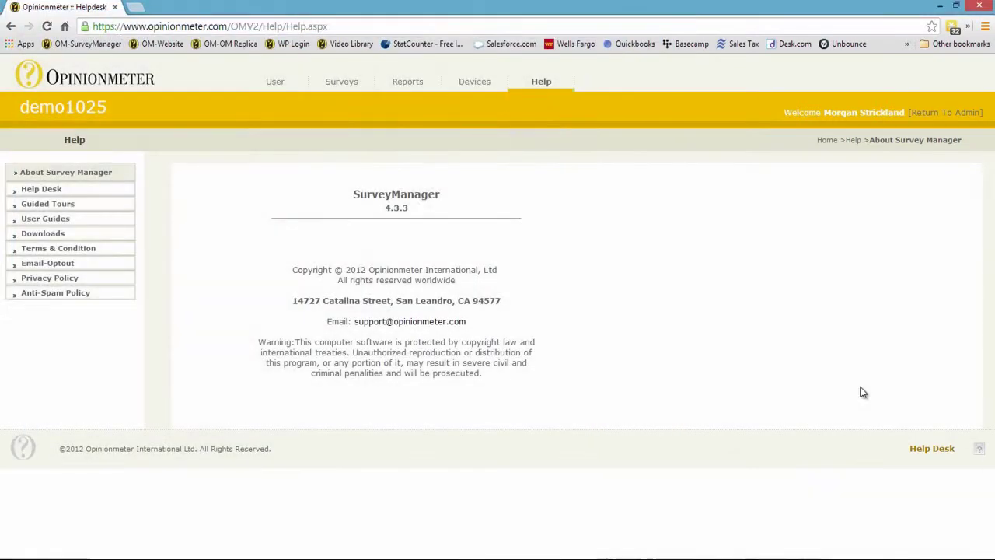
click(273, 82)
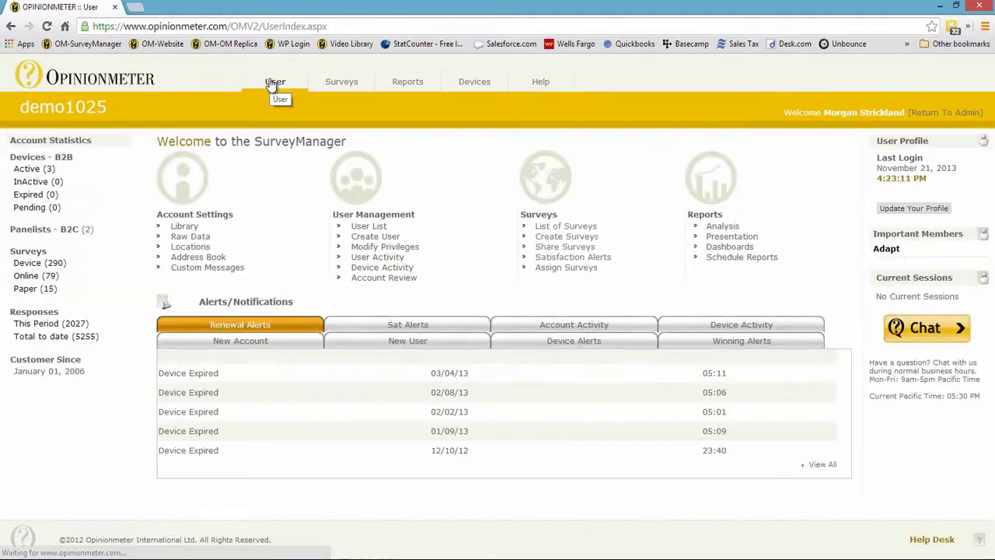
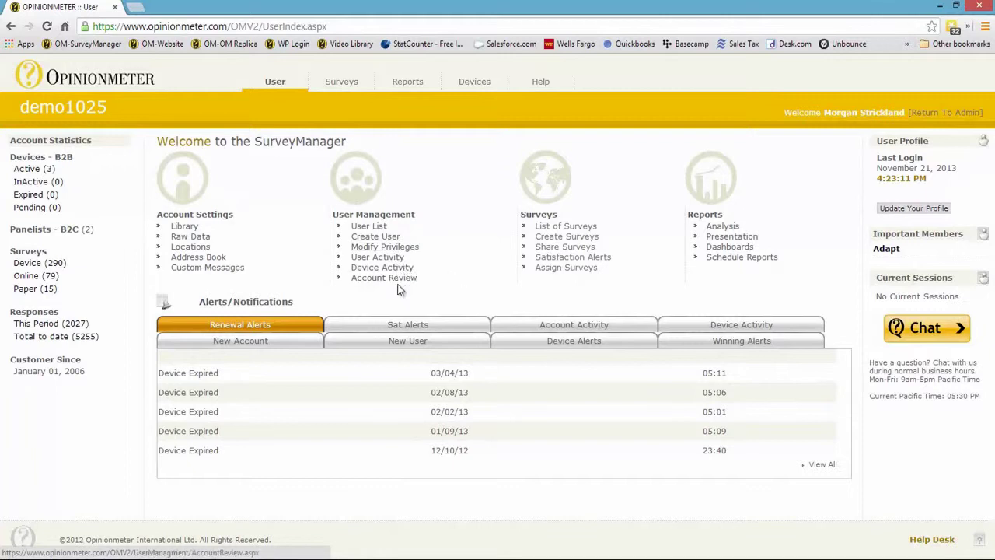
Open Modify Privileges for the user demototus and review the access settings across all modules
click(398, 247)
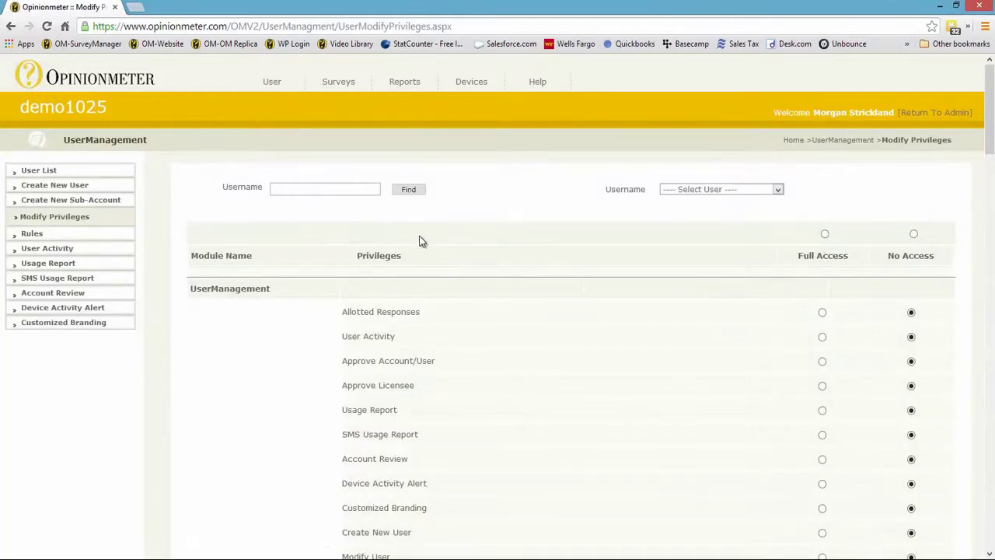
click(710, 191)
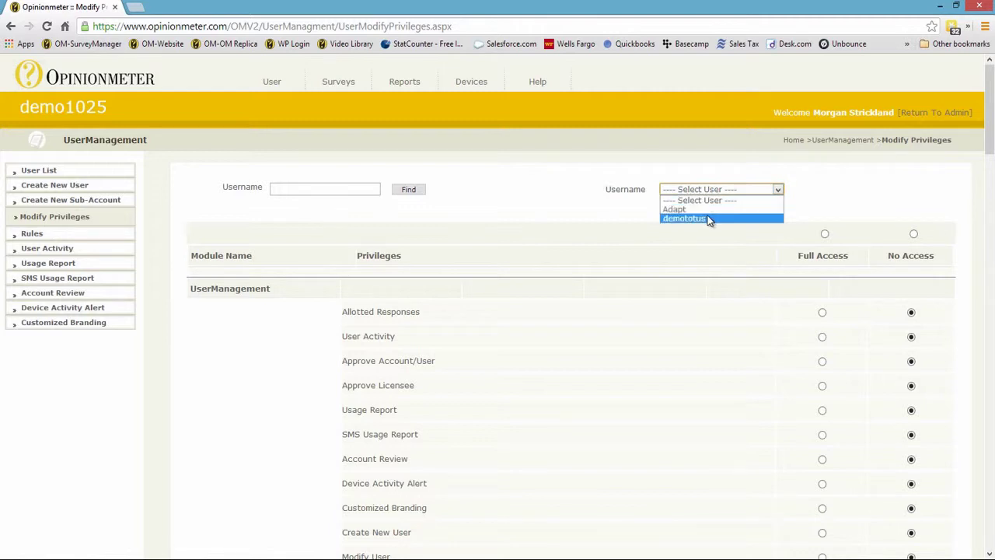
click(707, 218)
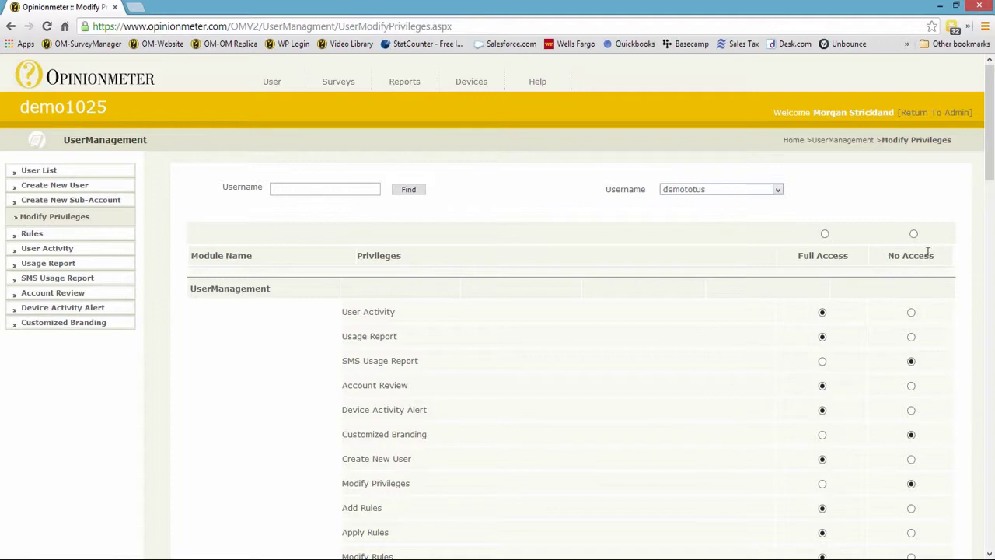
scroll(933, 277, down, 7)
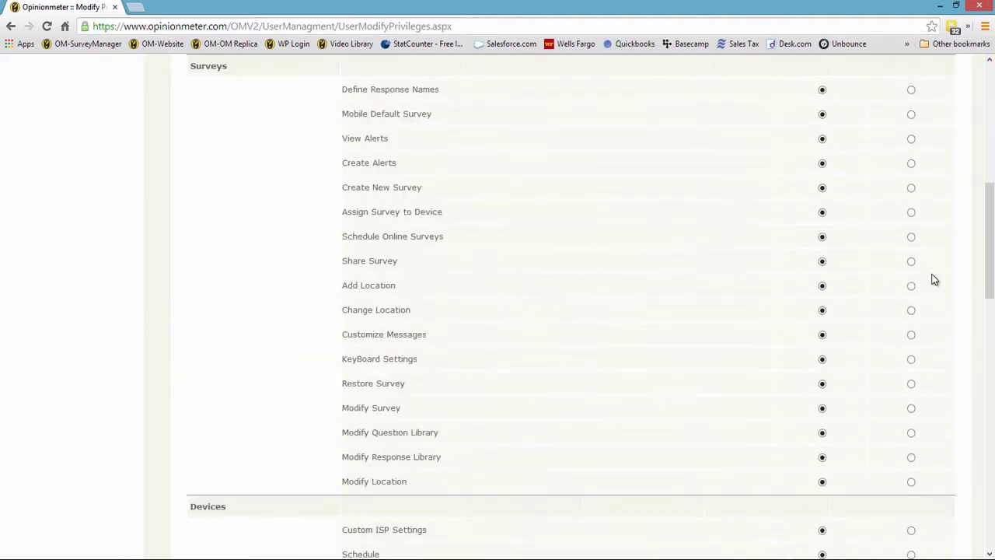
scroll(933, 276, down, 9)
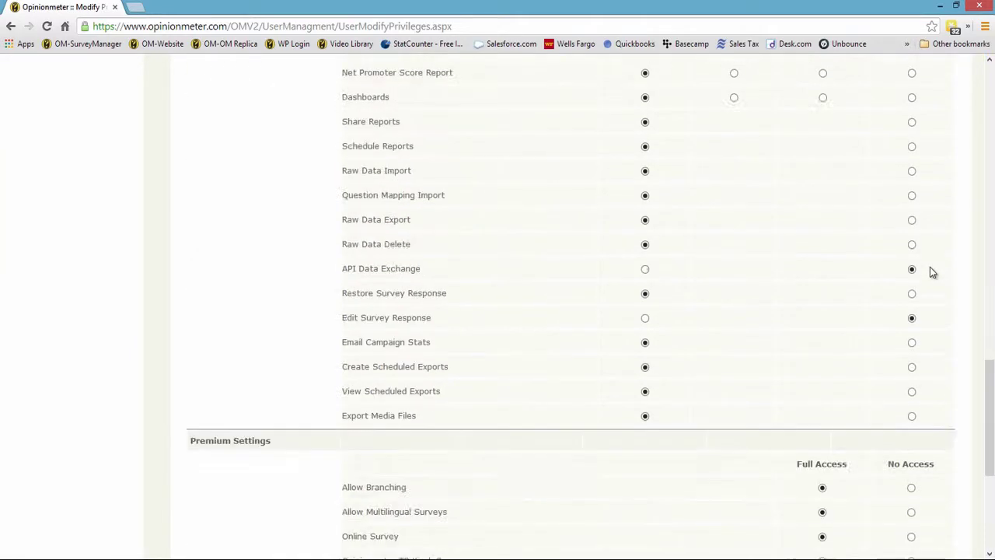
scroll(929, 266, down, 4)
scroll(929, 266, up, 10)
scroll(930, 268, up, 10)
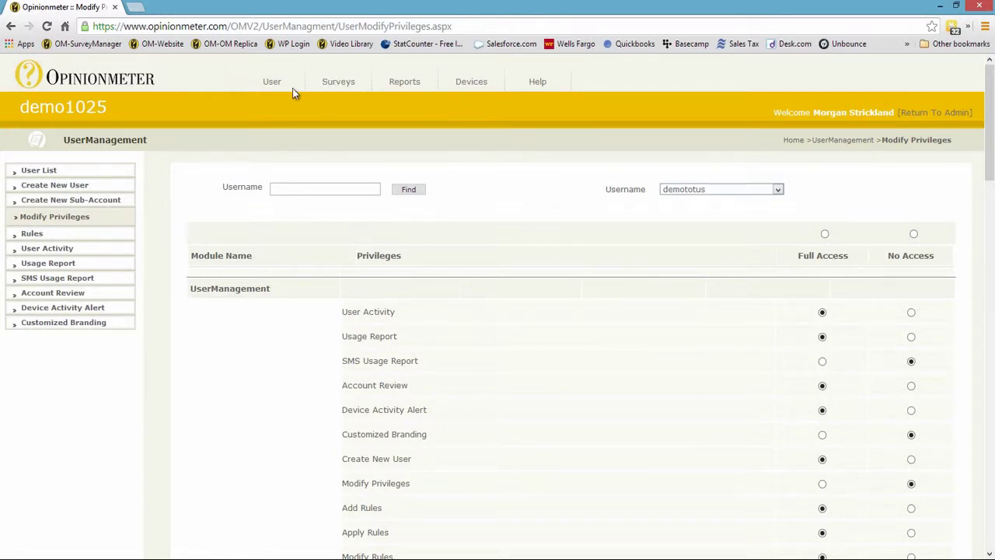
Open the list of surveys and inspect the survey type and user name filter options without applying one
click(344, 87)
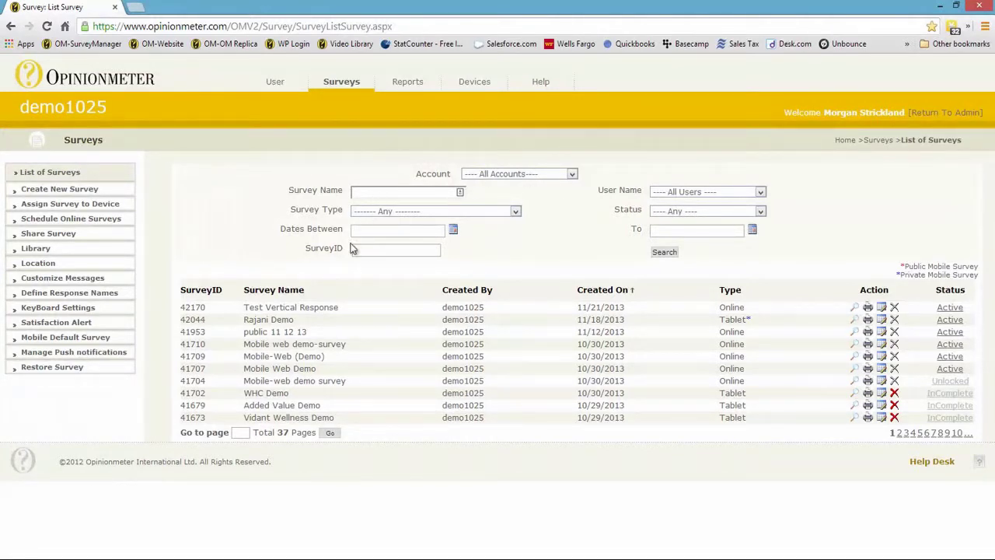
click(439, 214)
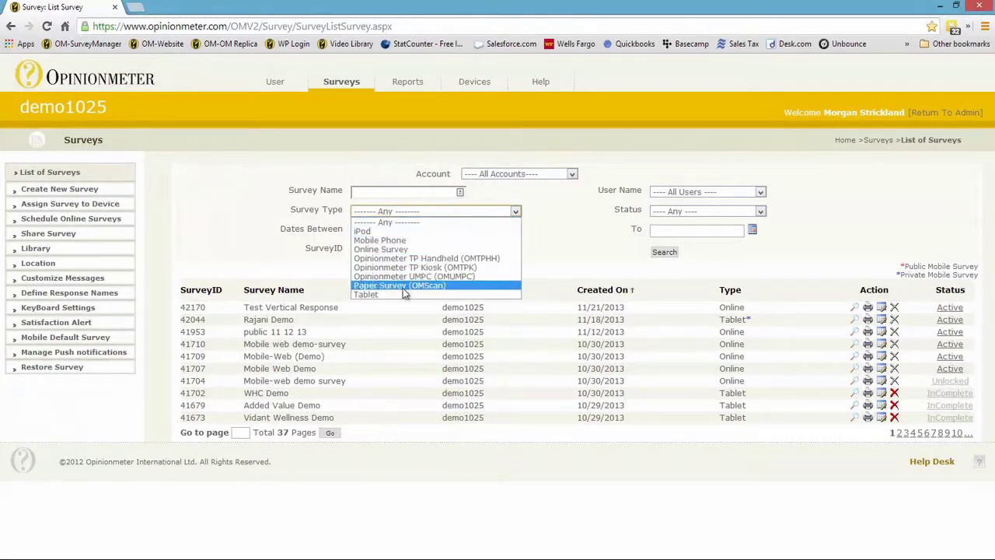
click(477, 192)
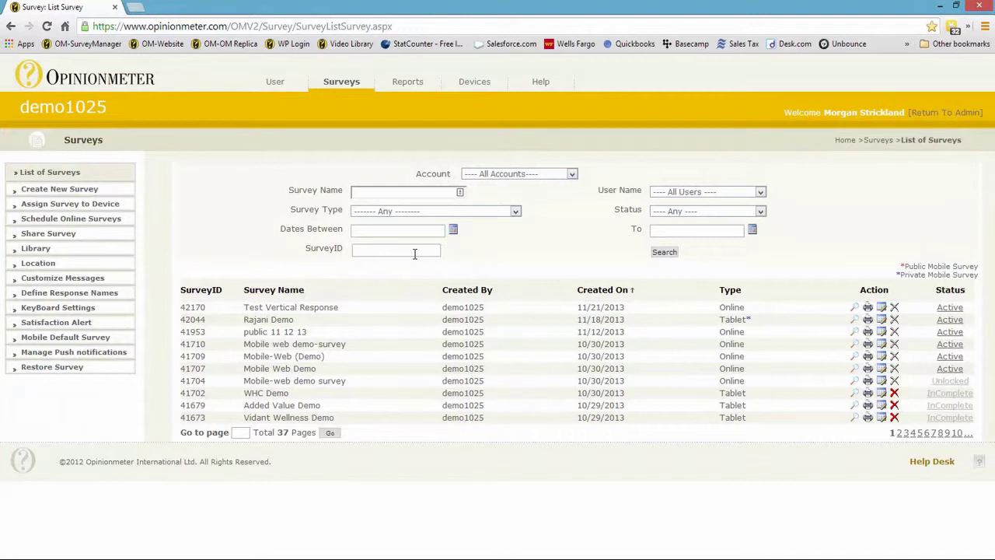
click(671, 192)
click(678, 171)
Open the Mobile Browser preview of the Mobile Web Demo survey and start the questionnaire
click(855, 369)
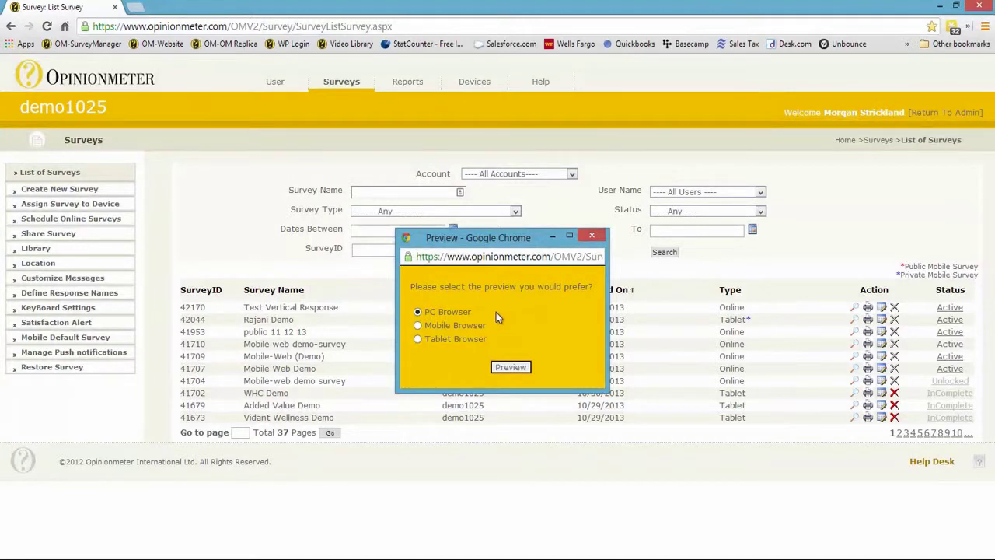
click(418, 326)
click(507, 368)
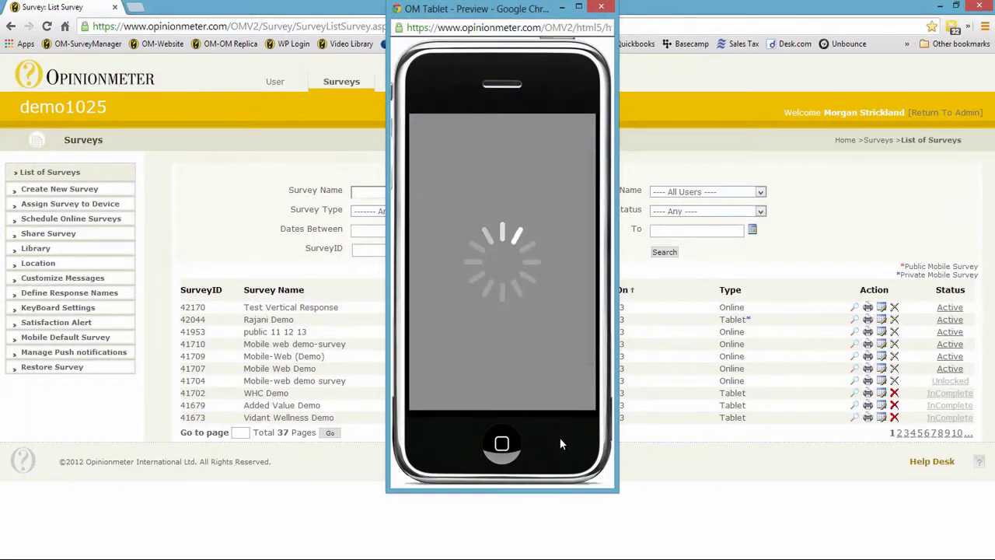
click(581, 398)
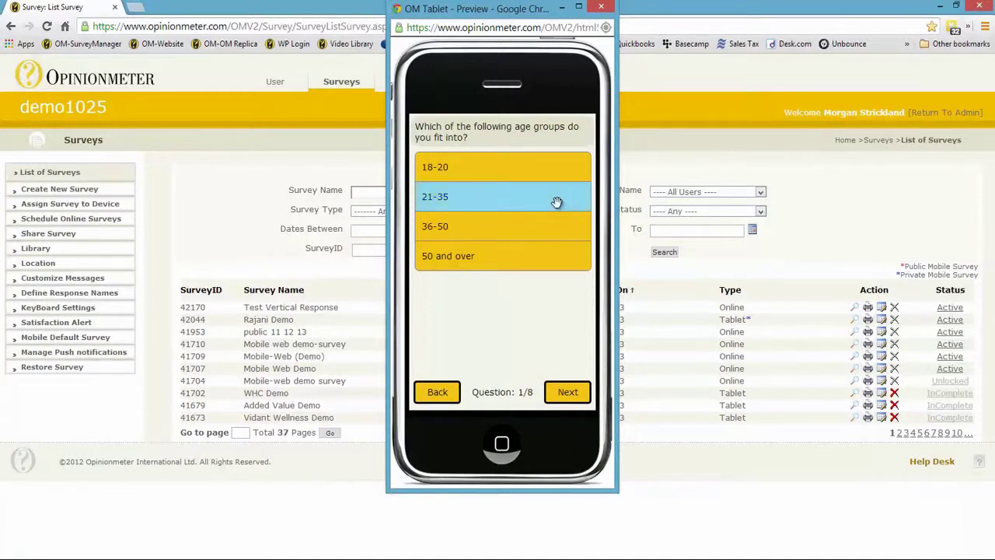
Go through the age, gender and race/ethnicity questions in the mobile preview, trying the scrolling picker for race/ethnicity
click(568, 390)
click(467, 191)
click(580, 400)
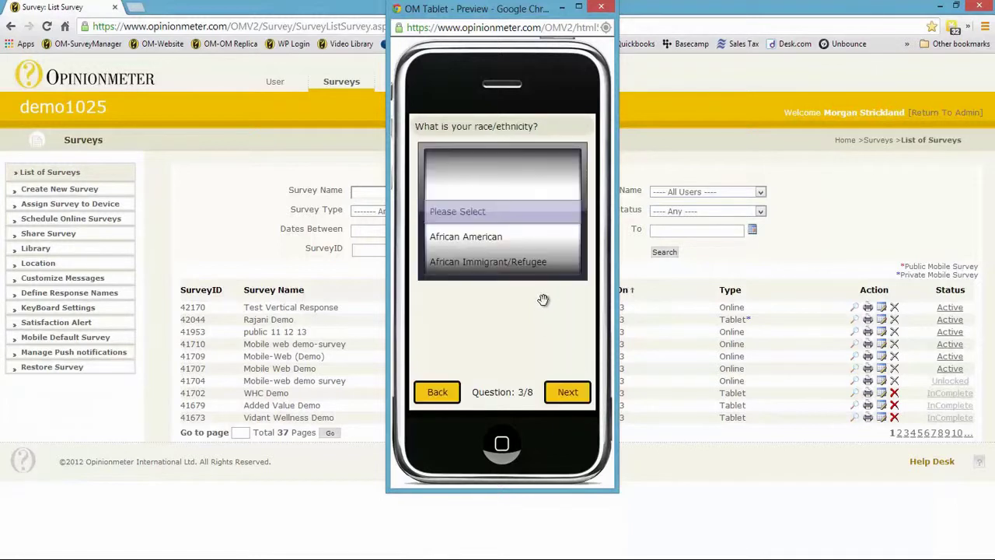
scroll(535, 237, down, 2)
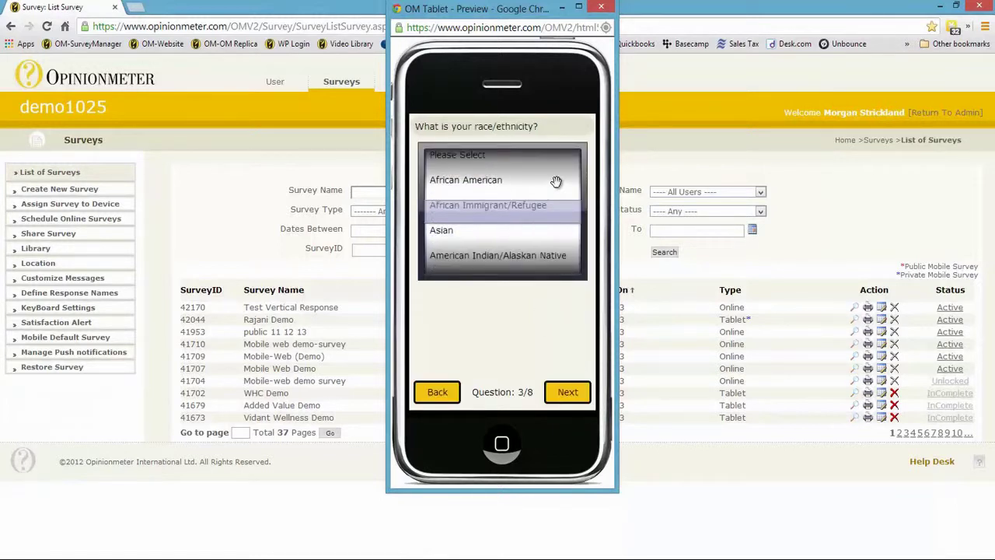
click(565, 395)
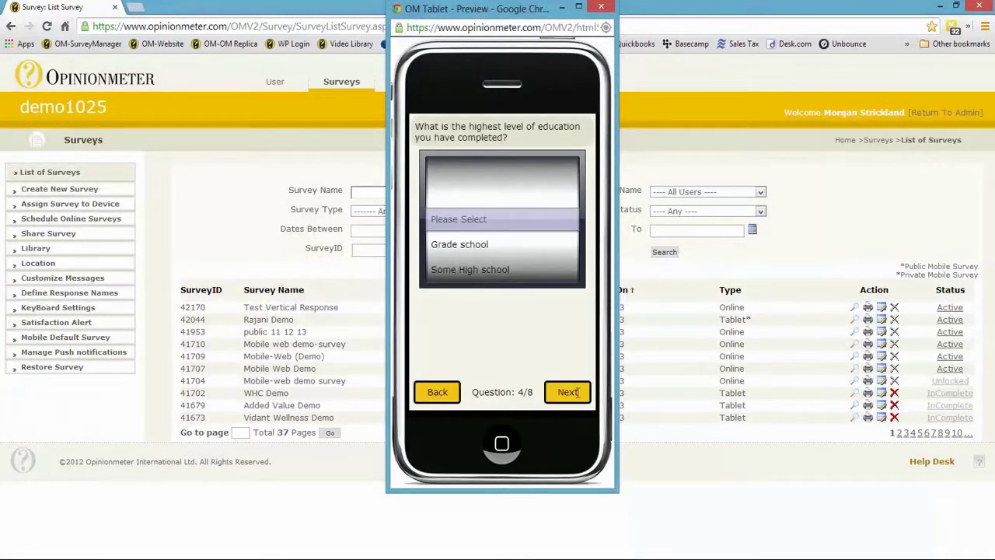
Skip the education question and choose Software development and Financial services as the industries in the mobile preview
click(580, 395)
click(579, 293)
click(571, 230)
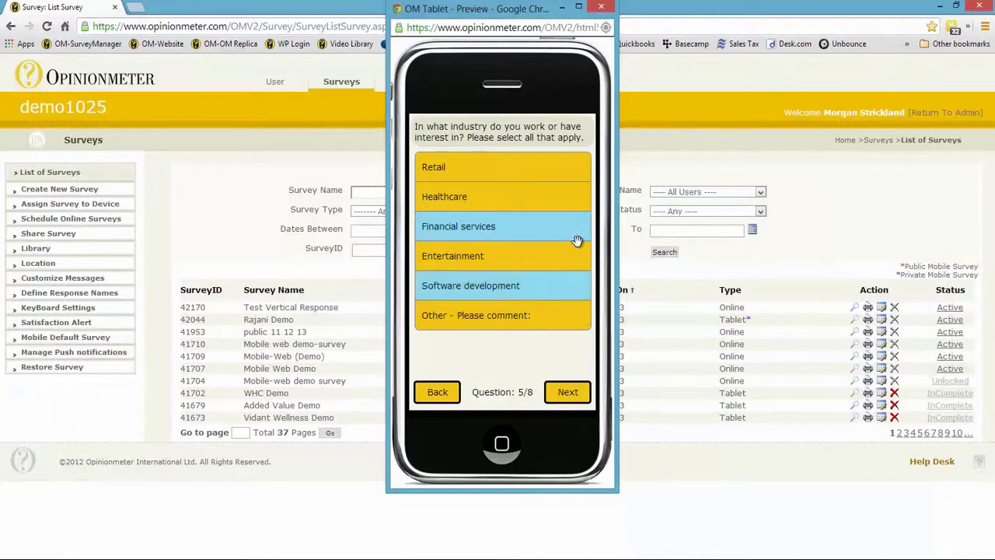
click(556, 395)
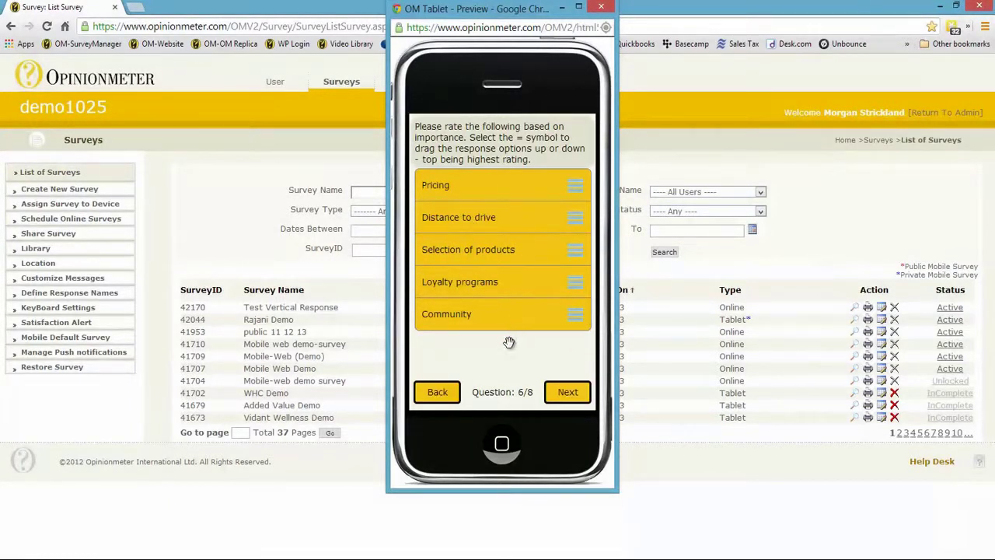
Move Community up to second place in the importance ranking and skip the additional comments question
drag(577, 313, 583, 219)
click(566, 392)
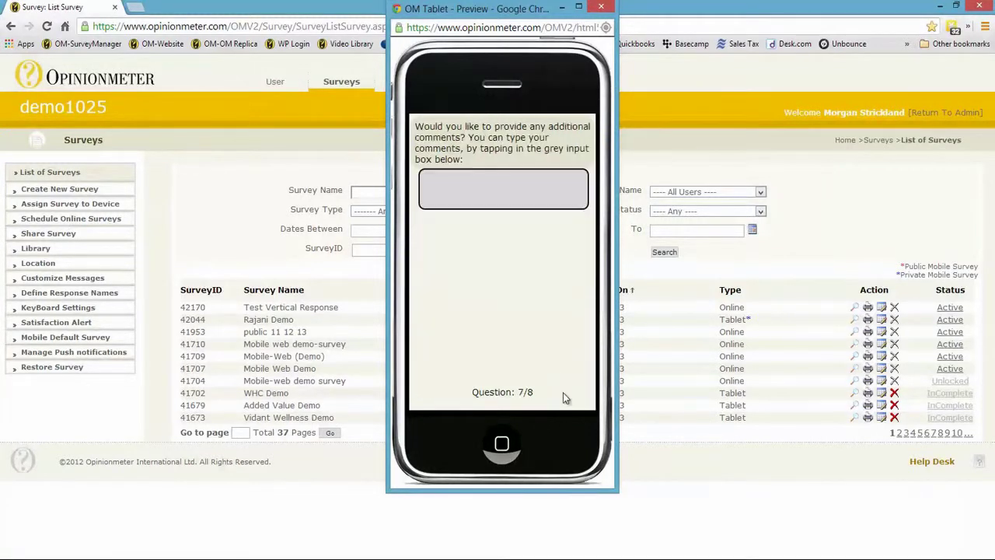
click(567, 391)
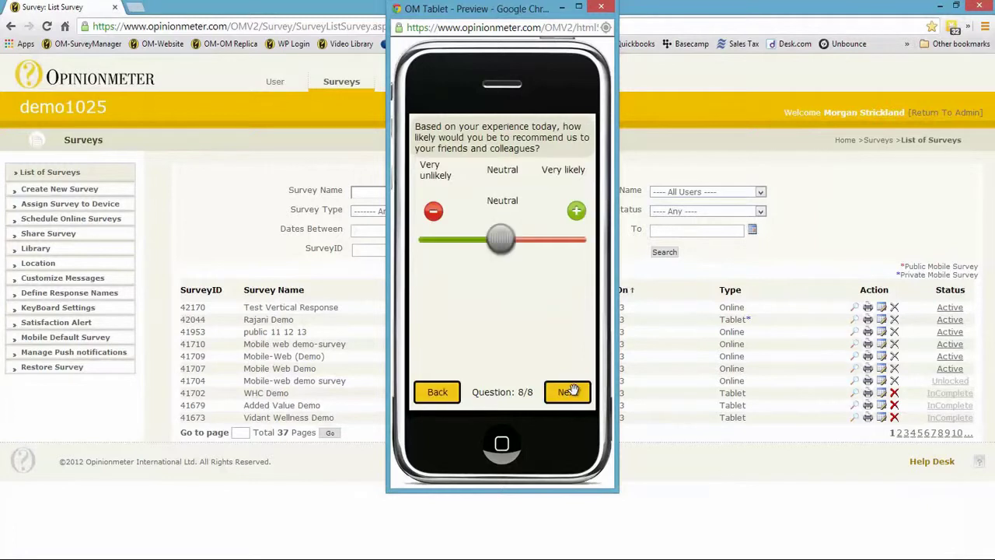
Shift the recommendation slider toward Very unlikely, finish the survey and close the mobile preview
drag(506, 233, 476, 236)
click(584, 394)
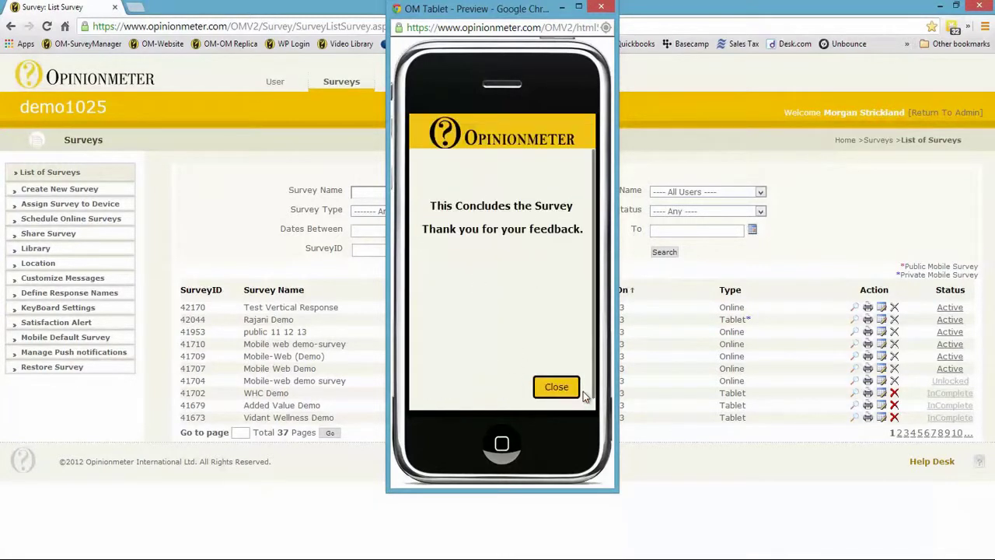
click(601, 7)
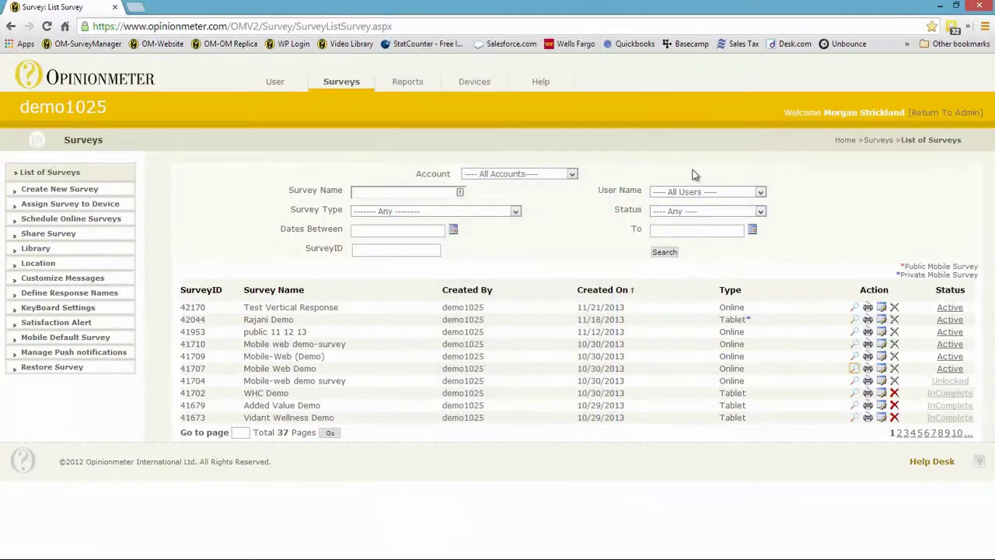
Preview the WHC Demo tablet survey, choose 30 - 35 for the age question, and close the preview
click(856, 393)
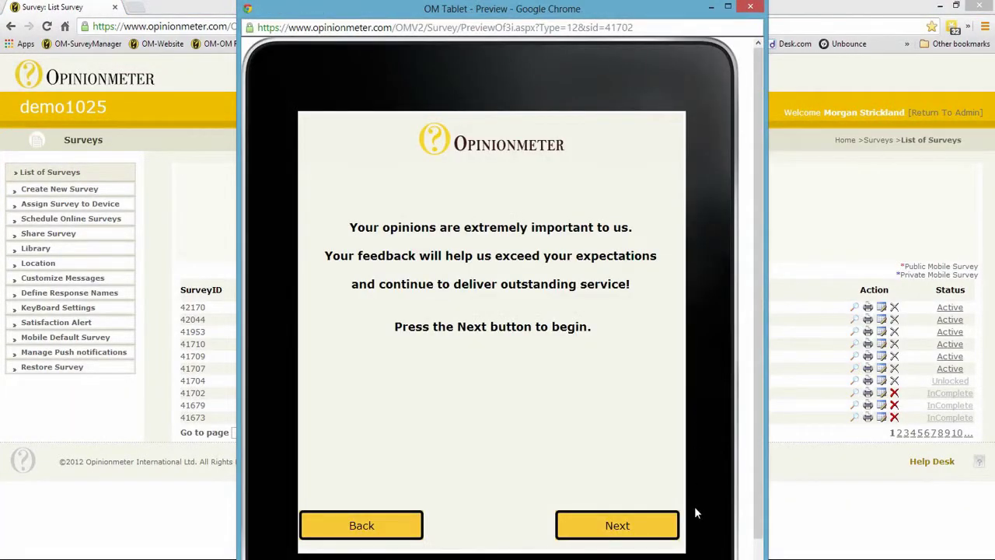
click(656, 533)
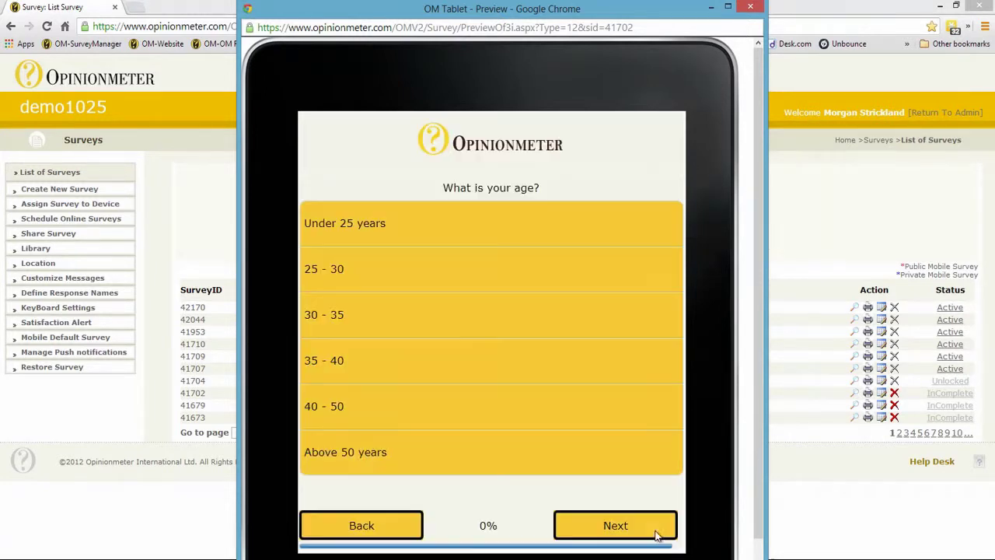
click(651, 312)
click(750, 7)
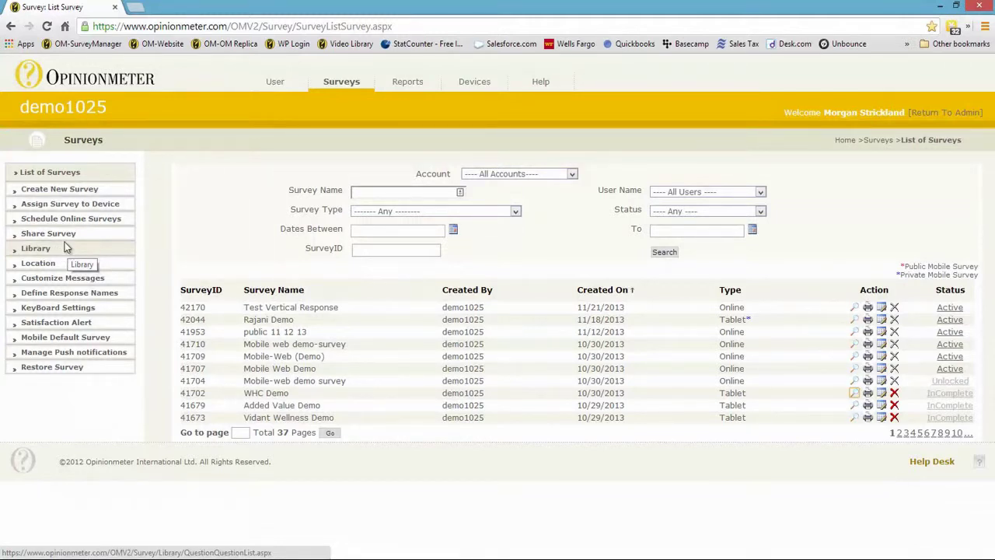
Start a new survey named "test demo survey" and set its survey type to Tablet
click(93, 192)
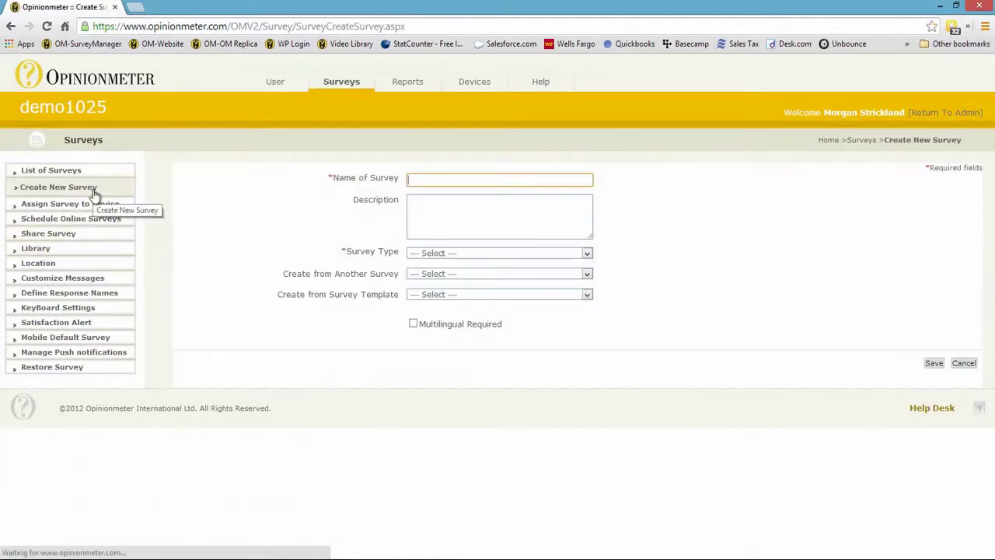
text(test demo su)
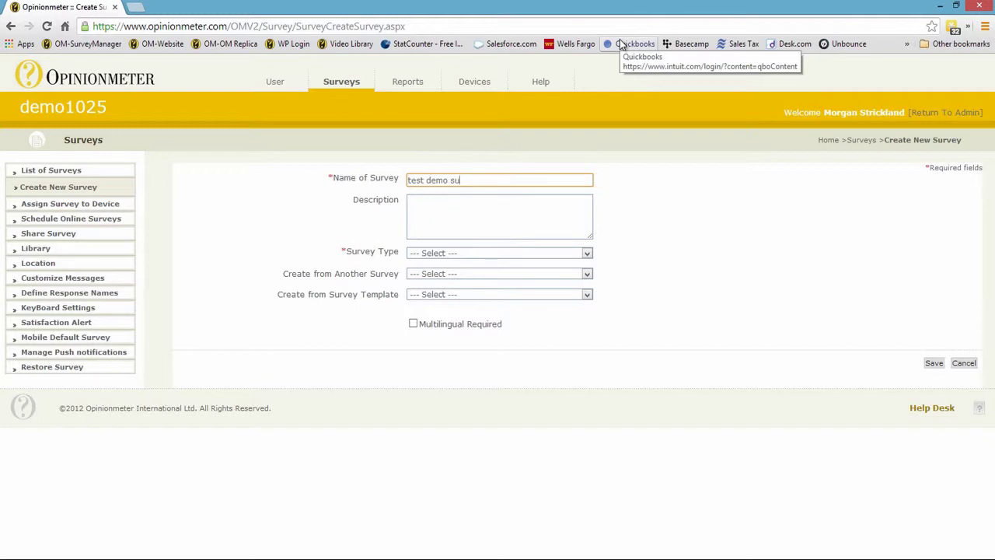
text(rvey)
click(487, 252)
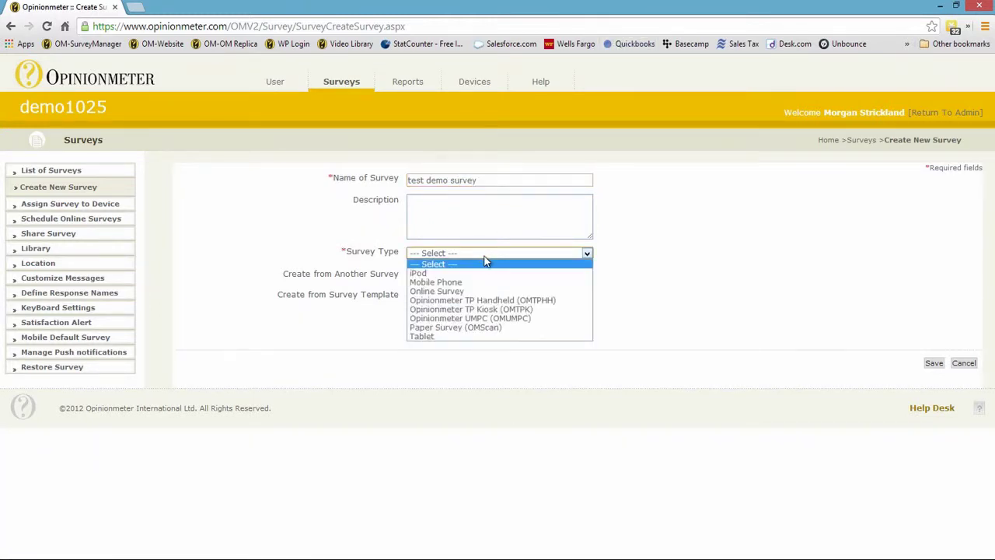
click(459, 339)
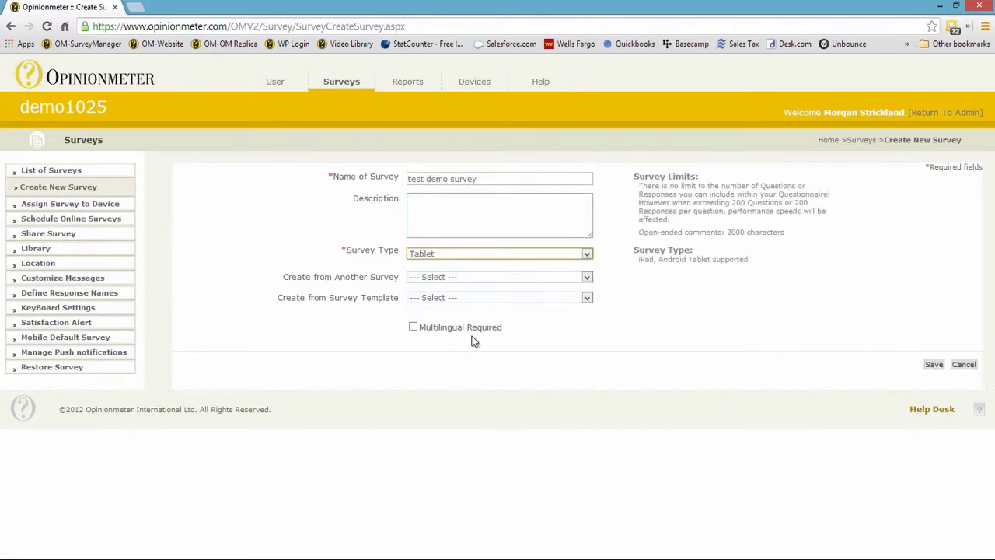
Check the options for creating from another survey or a template without choosing either, and save the new survey
click(502, 278)
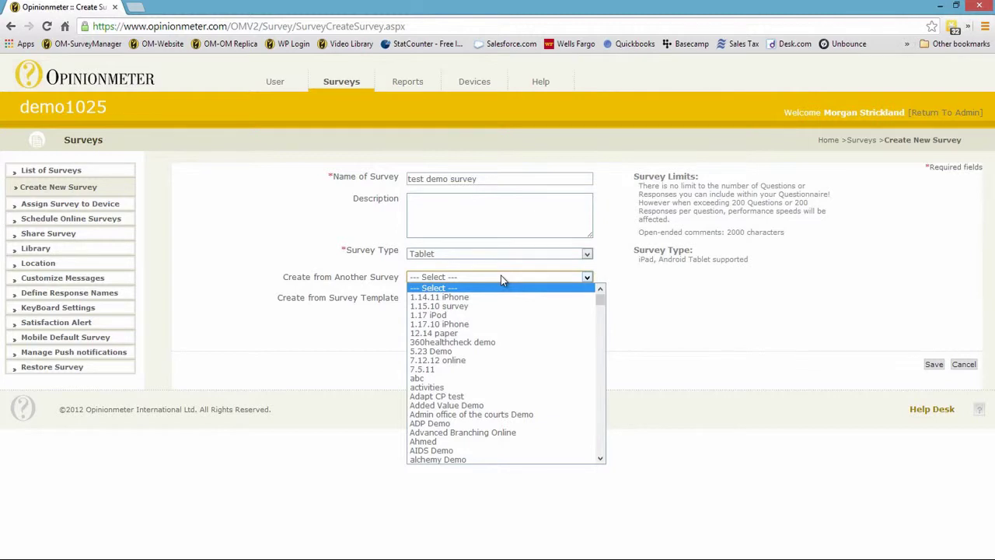
click(502, 278)
click(502, 295)
click(499, 296)
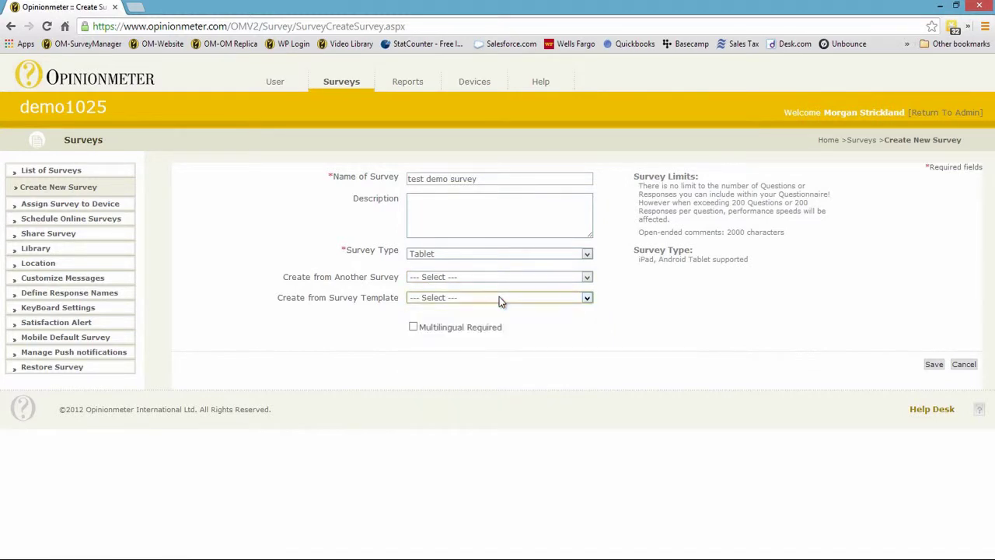
click(933, 365)
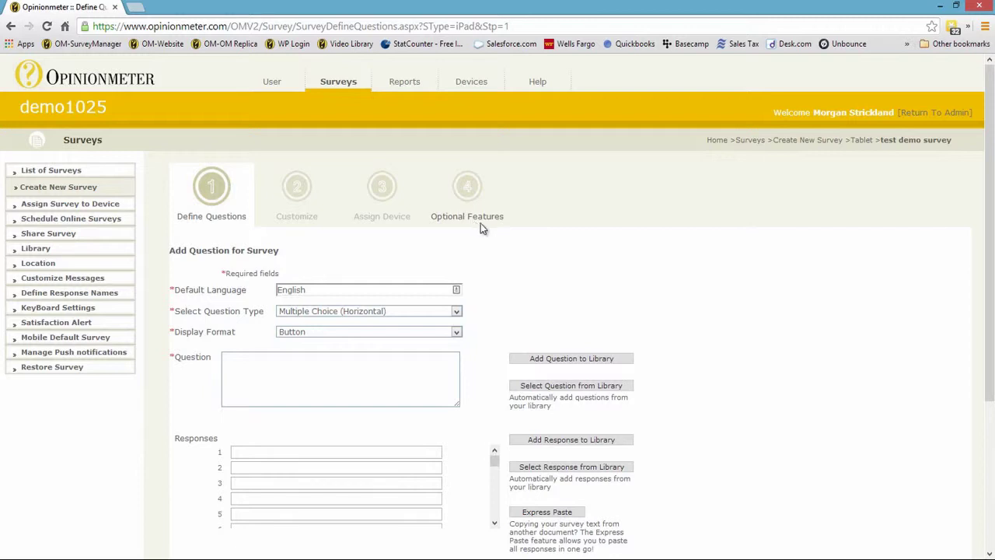
Look over the Define Questions form, including the response fields, library options and question settings
scroll(655, 271, down, 1)
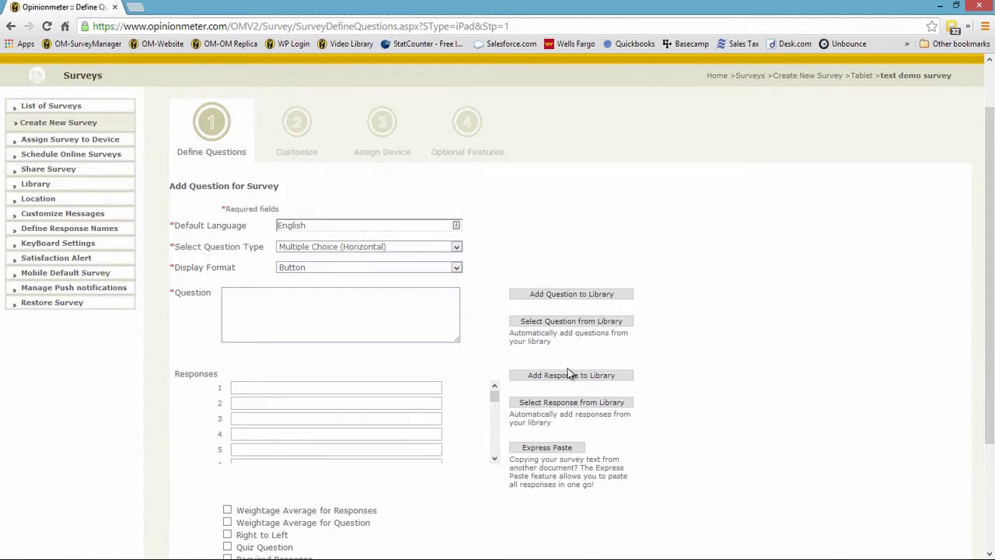
scroll(468, 408, down, 1)
scroll(471, 406, down, 2)
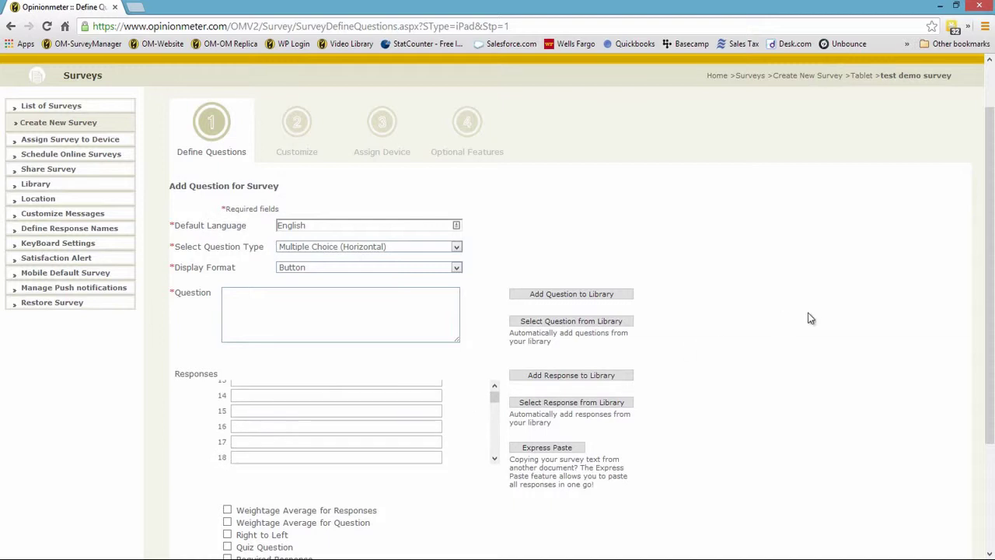
scroll(801, 321, up, 1)
scroll(797, 327, down, 2)
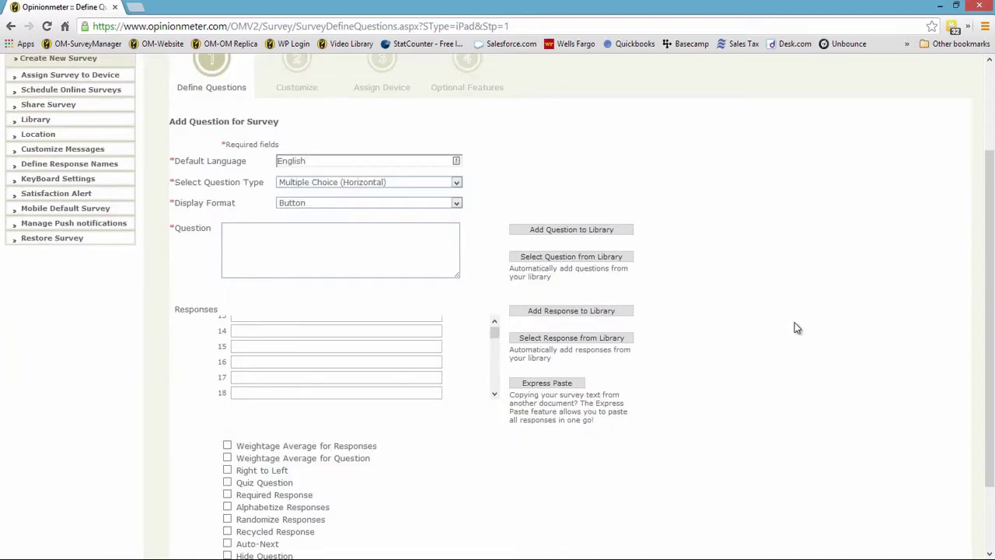
scroll(796, 328, down, 1)
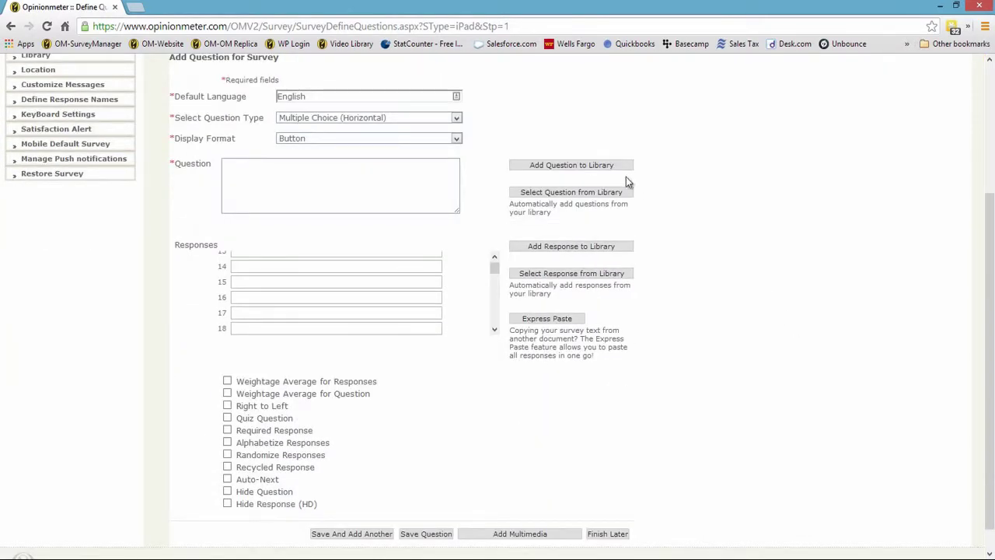
Inspect the available question types and display formats without changing the selection, and return to the start of the form
click(461, 118)
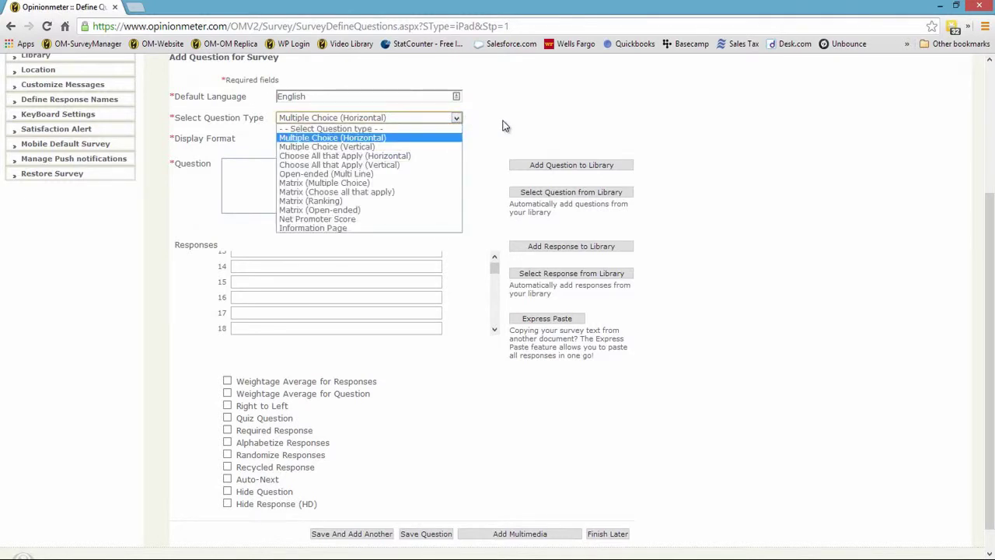
click(501, 127)
click(460, 139)
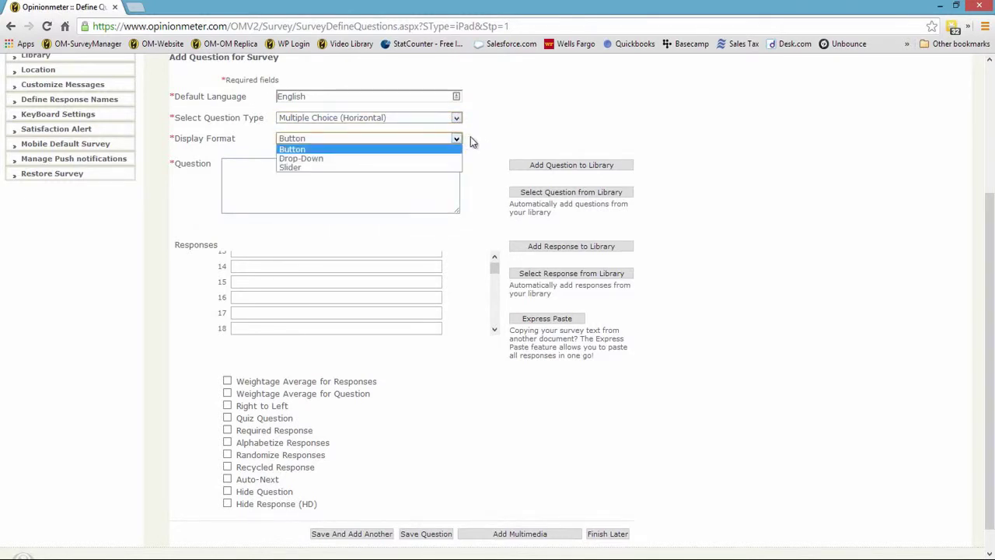
click(494, 132)
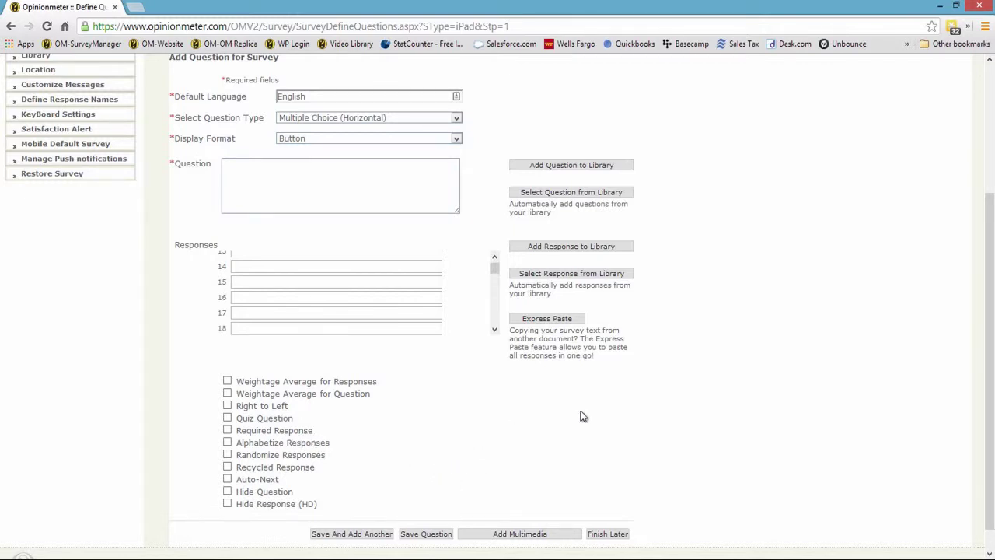
scroll(818, 386, up, 2)
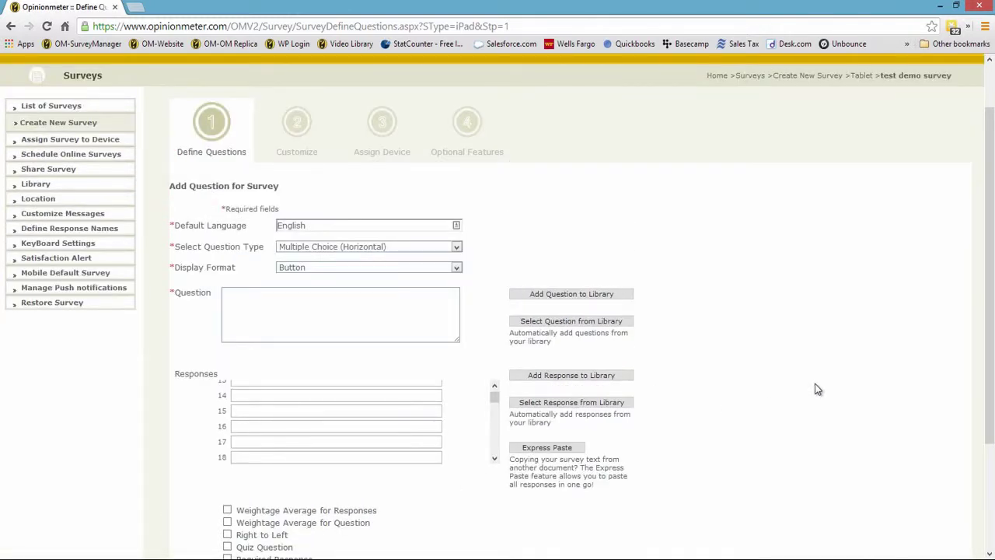
scroll(817, 385, up, 1)
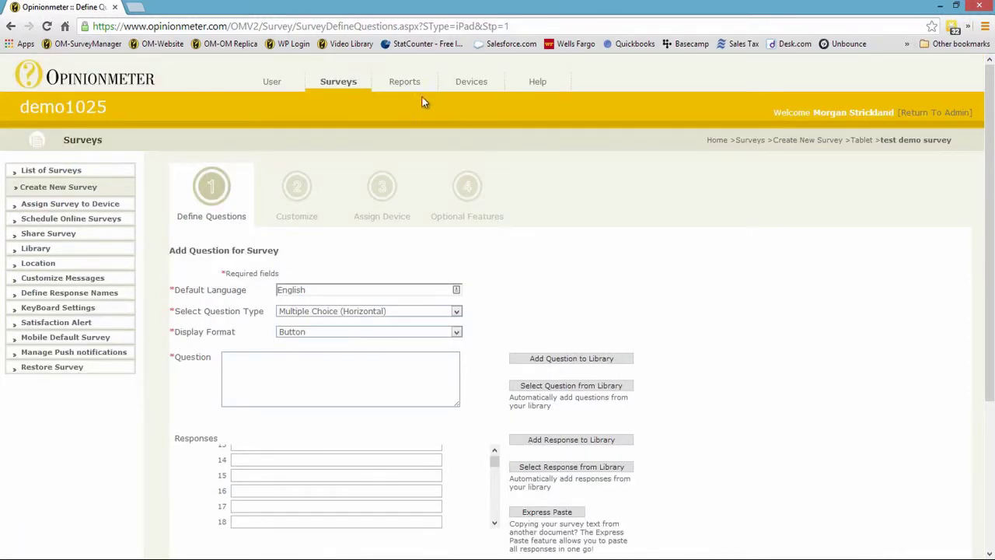
Open the Sample iPad Survey trend report from the analysis reports and look through its charts
click(403, 82)
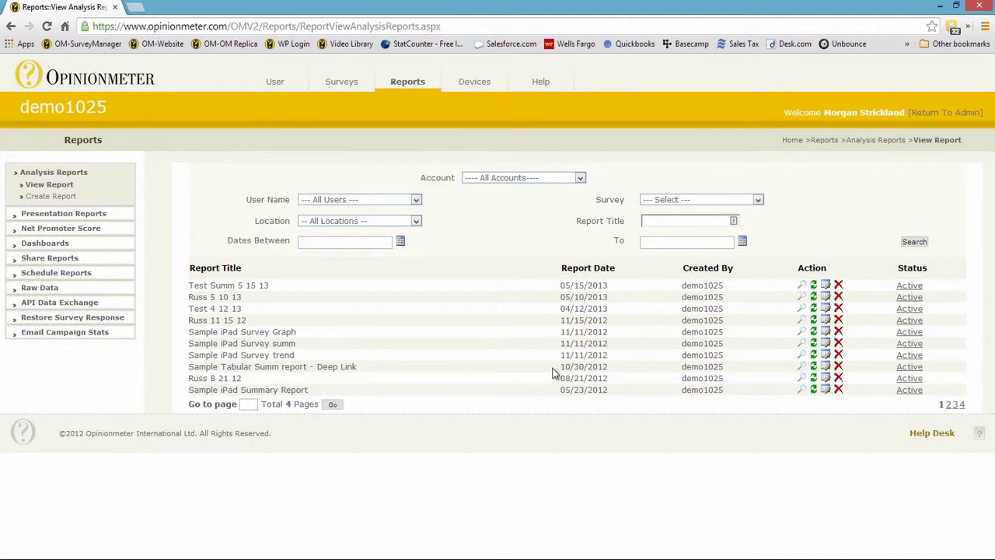
click(801, 355)
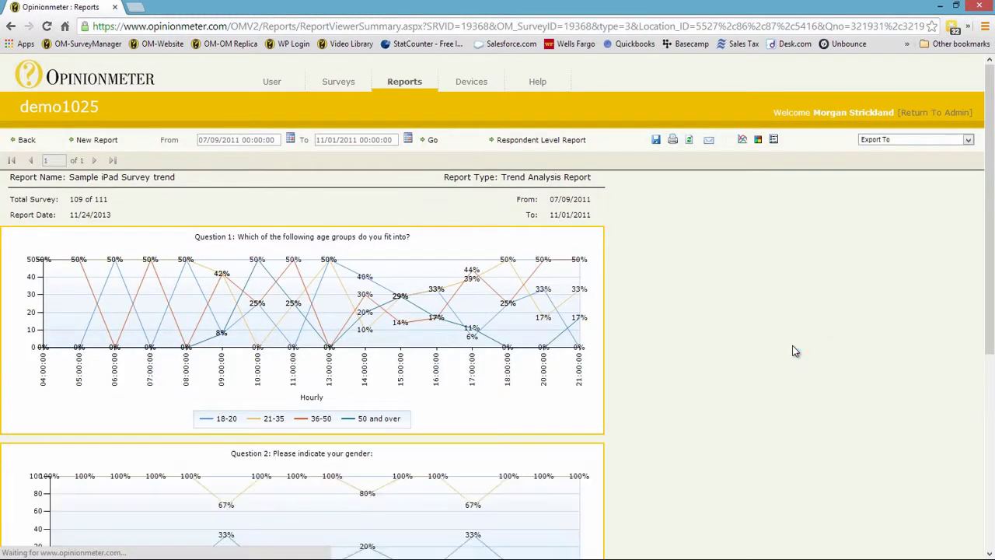
scroll(744, 376, down, 5)
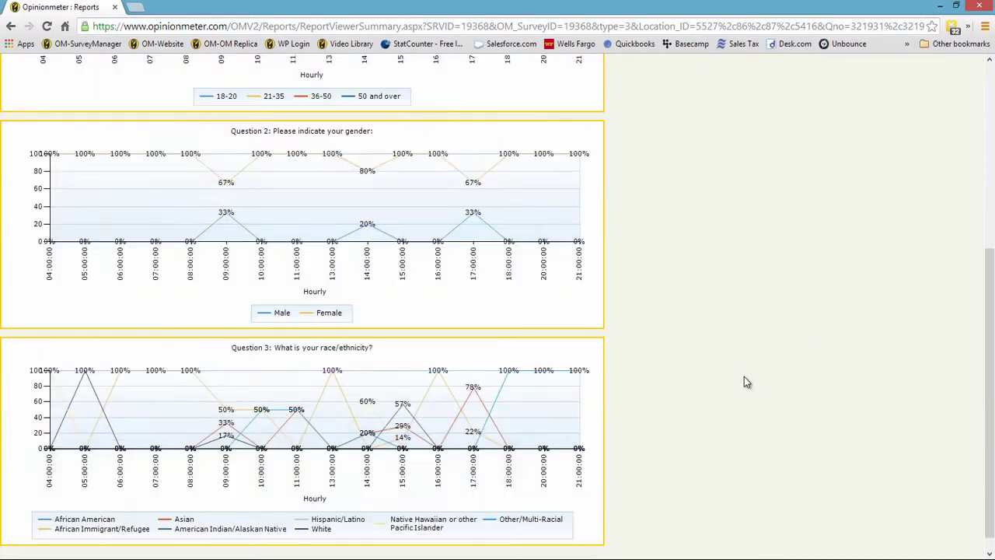
scroll(748, 373, up, 5)
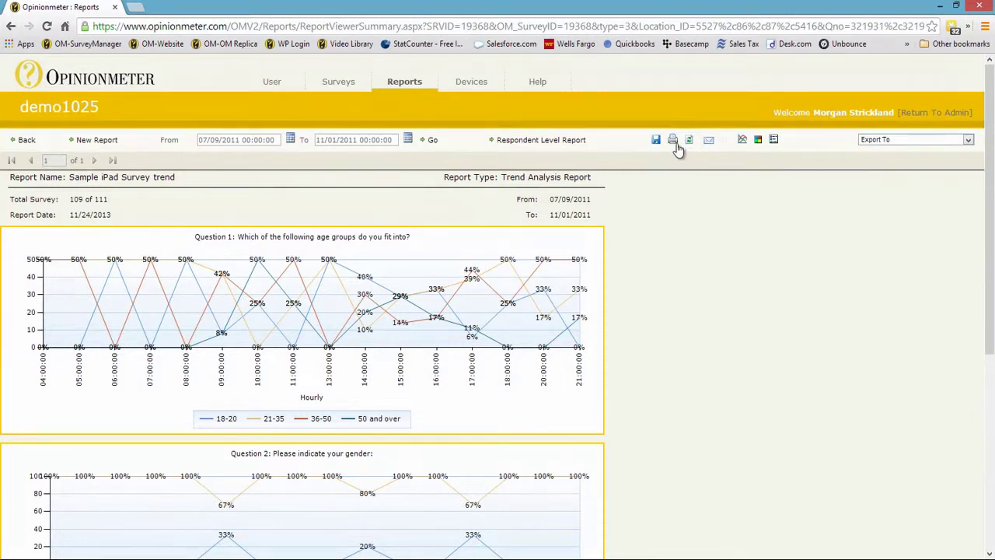
Inspect the trend report's chart types, colour styles and Chart Options settings without changing any of them
click(744, 139)
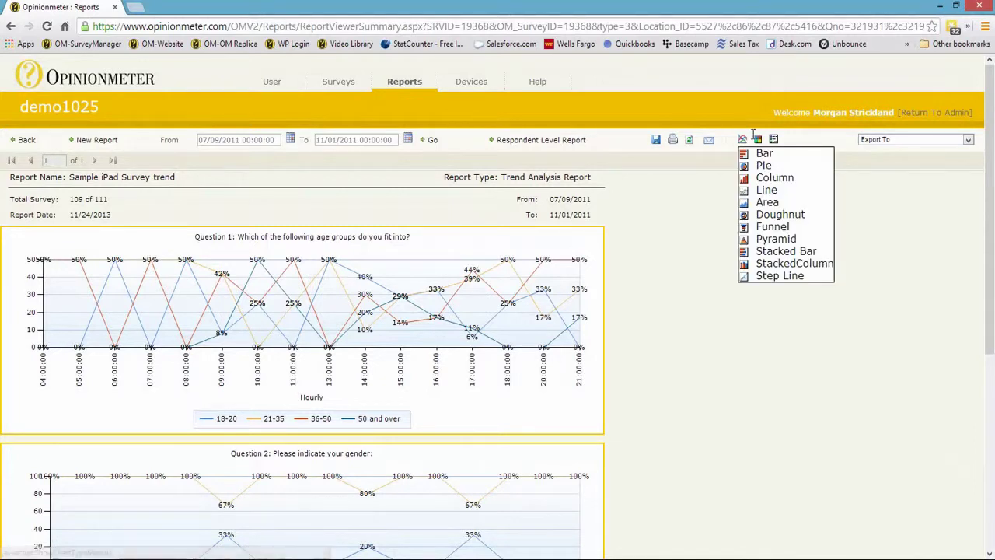
click(706, 238)
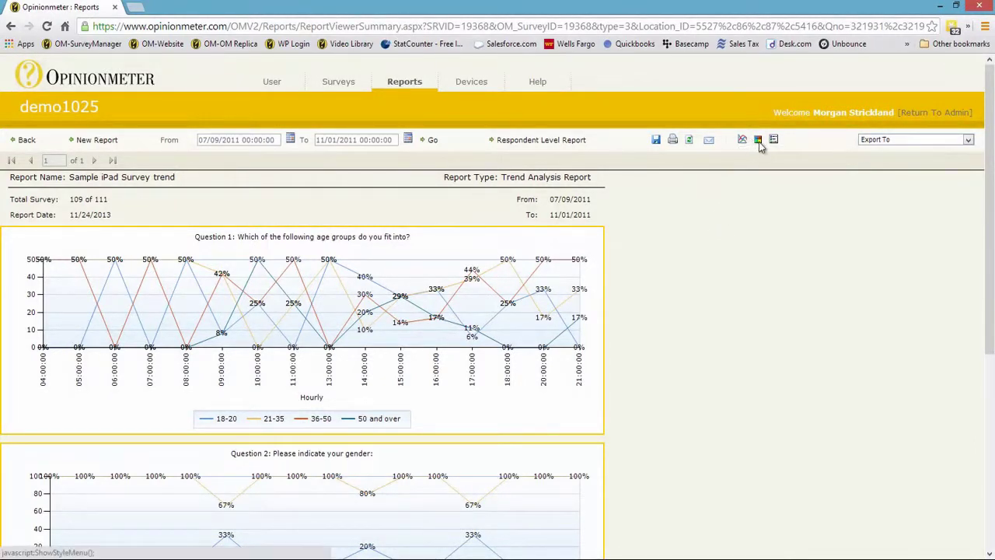
click(759, 142)
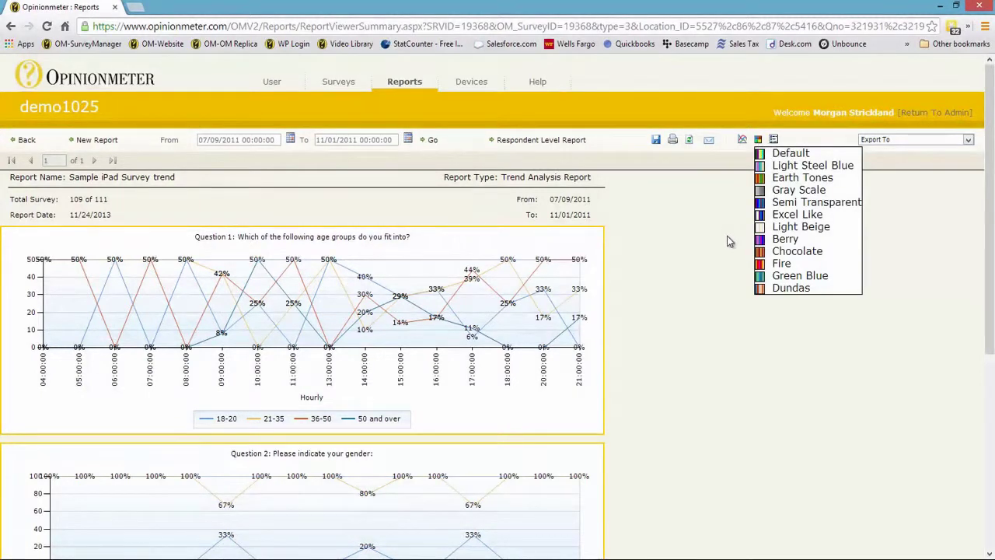
click(727, 235)
click(774, 141)
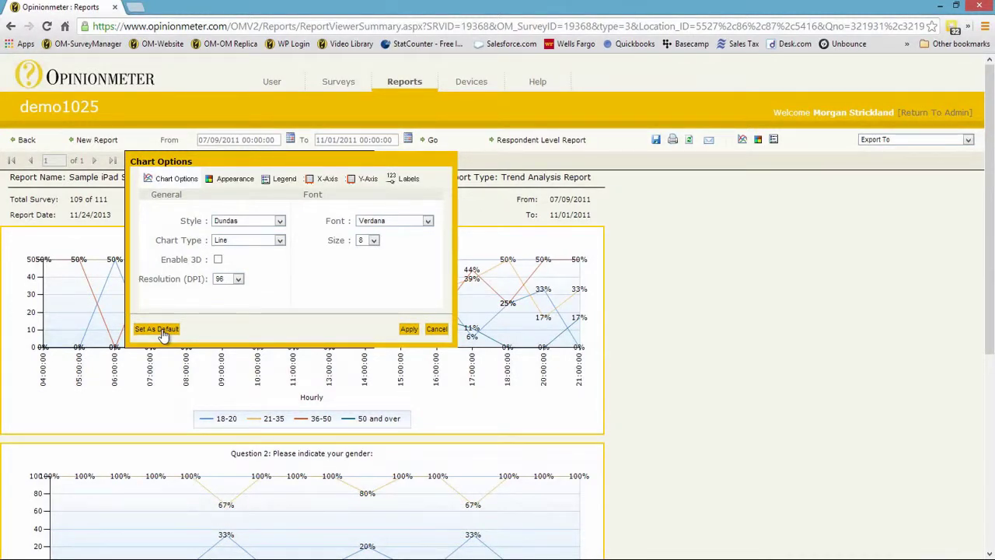
click(436, 329)
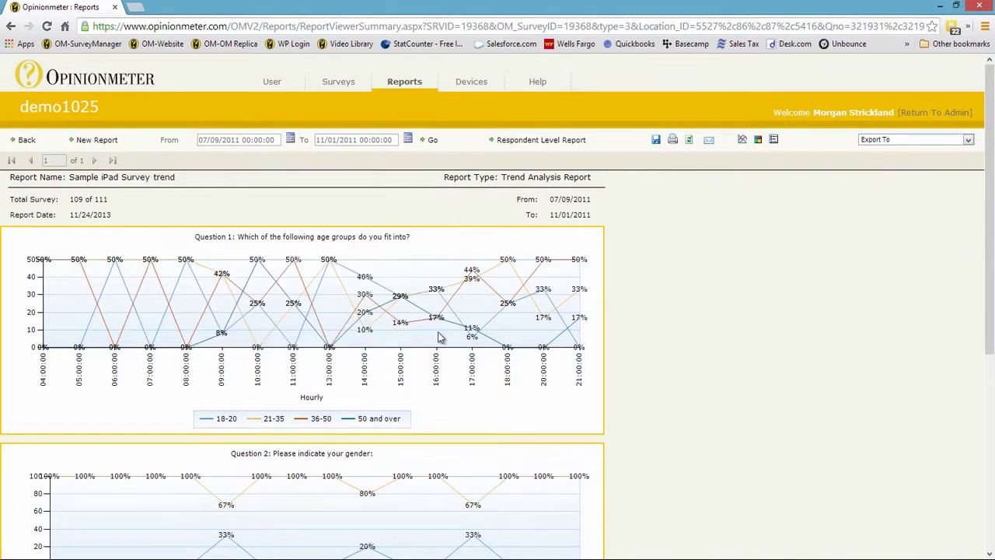
Check the formats available for exporting the trend report without choosing one, and return to the analysis reports list
click(936, 141)
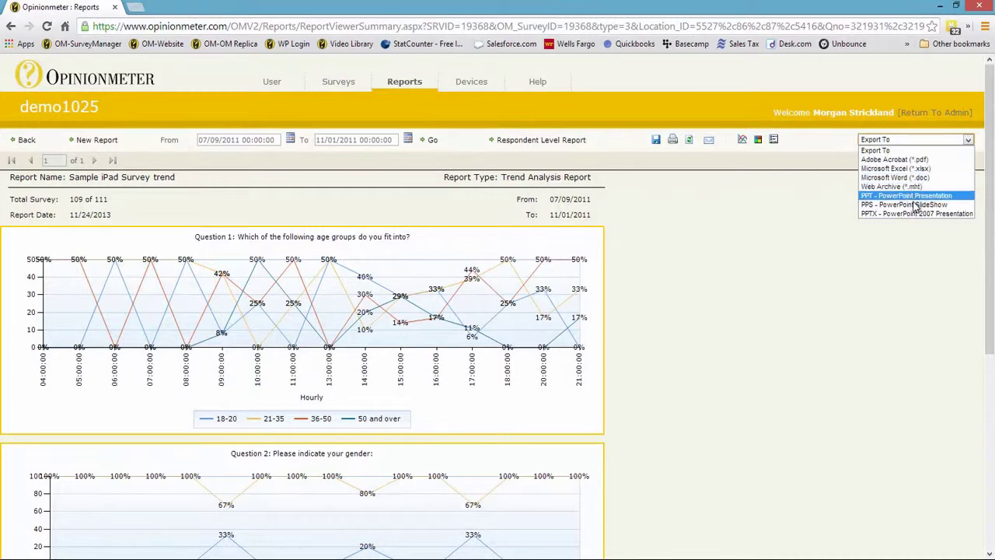
click(917, 265)
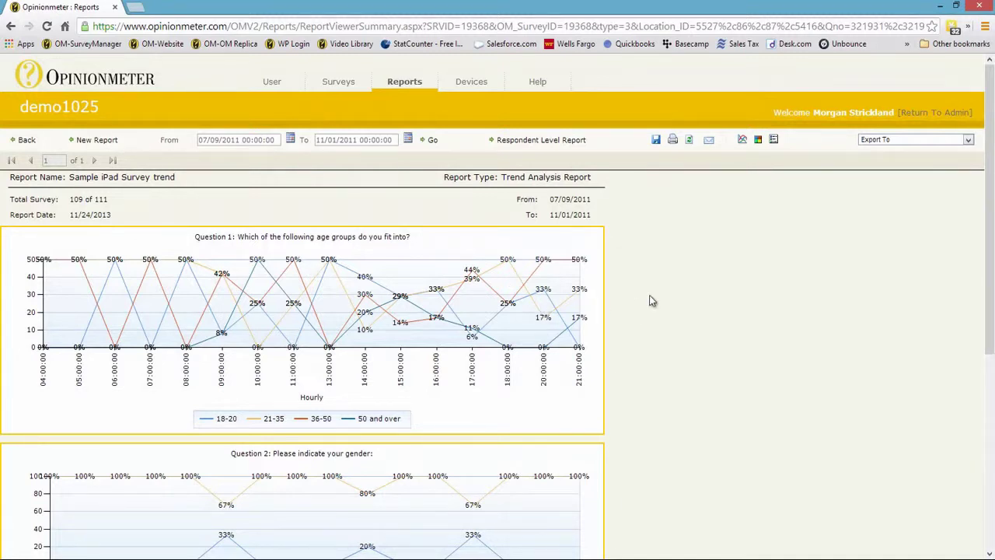
click(28, 141)
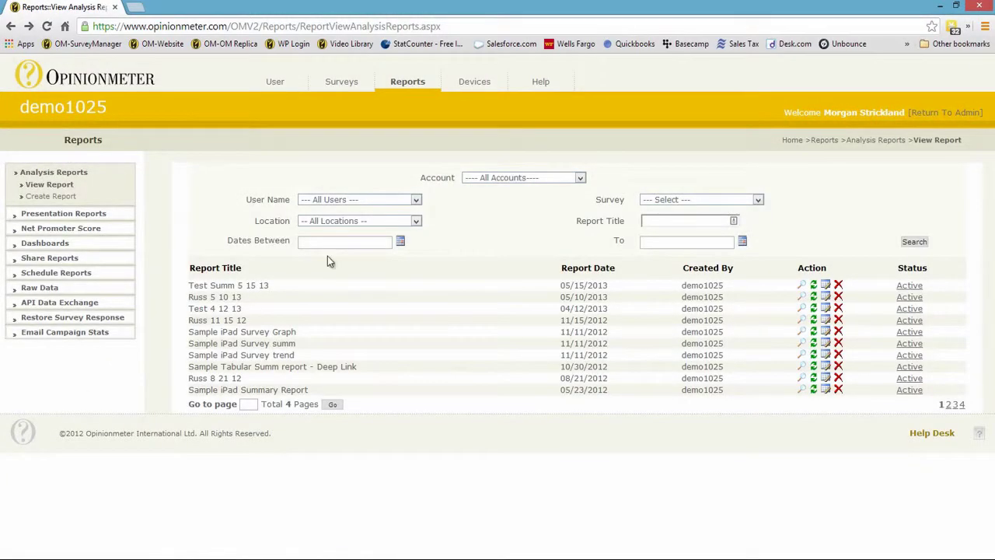
Open the form for creating an analysis report and set the survey type to Tablet
click(52, 197)
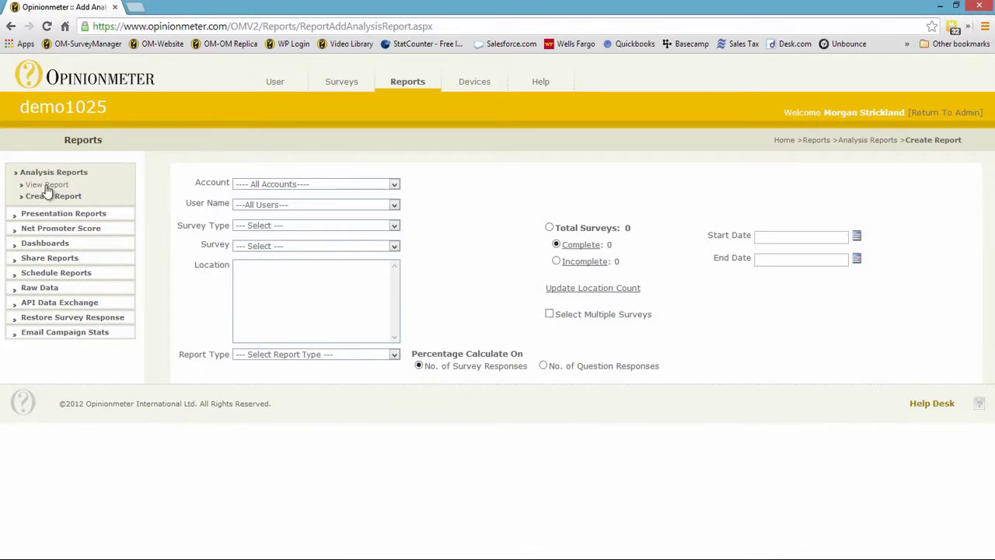
click(47, 186)
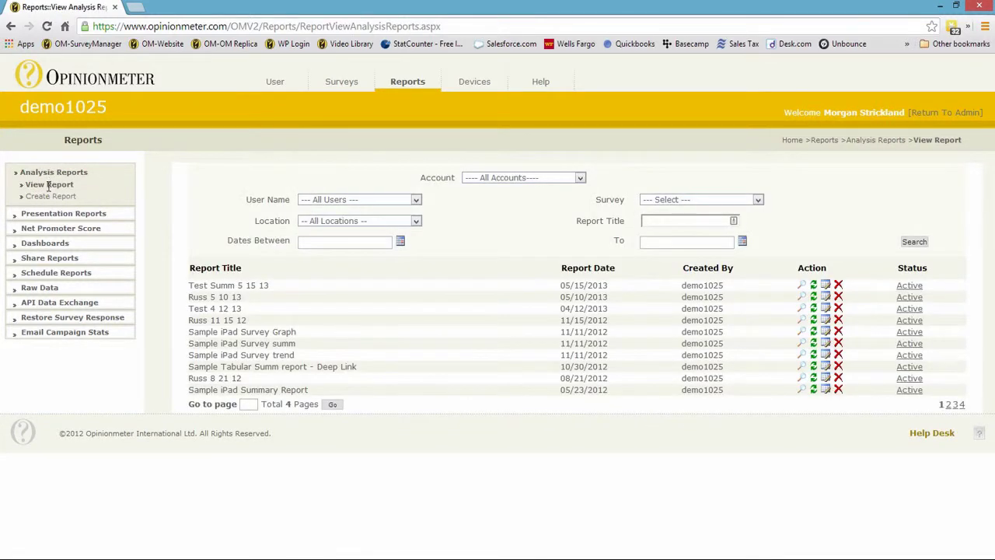
click(44, 196)
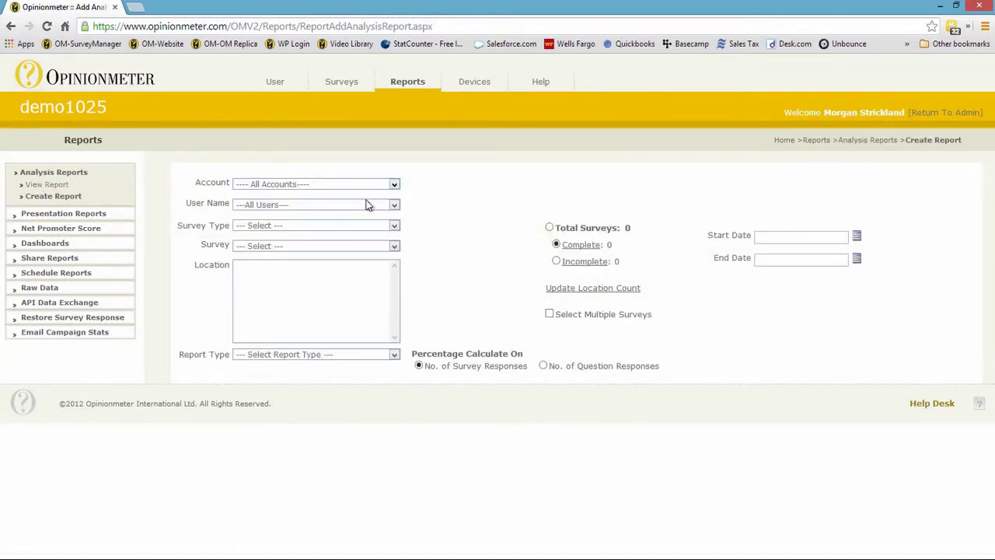
click(346, 246)
click(355, 246)
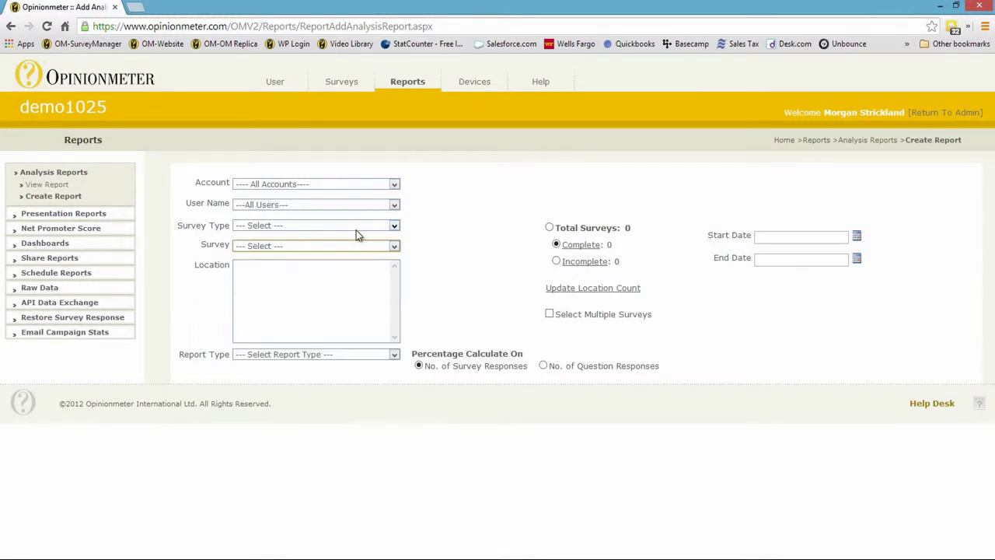
click(356, 229)
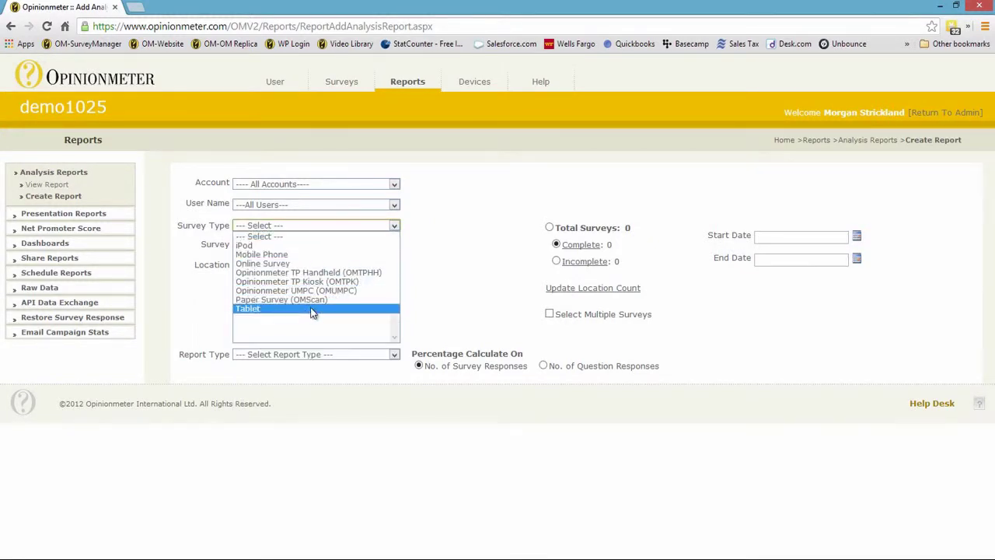
click(309, 314)
Choose Sample iPad Survey as the survey for the new analysis report
click(383, 248)
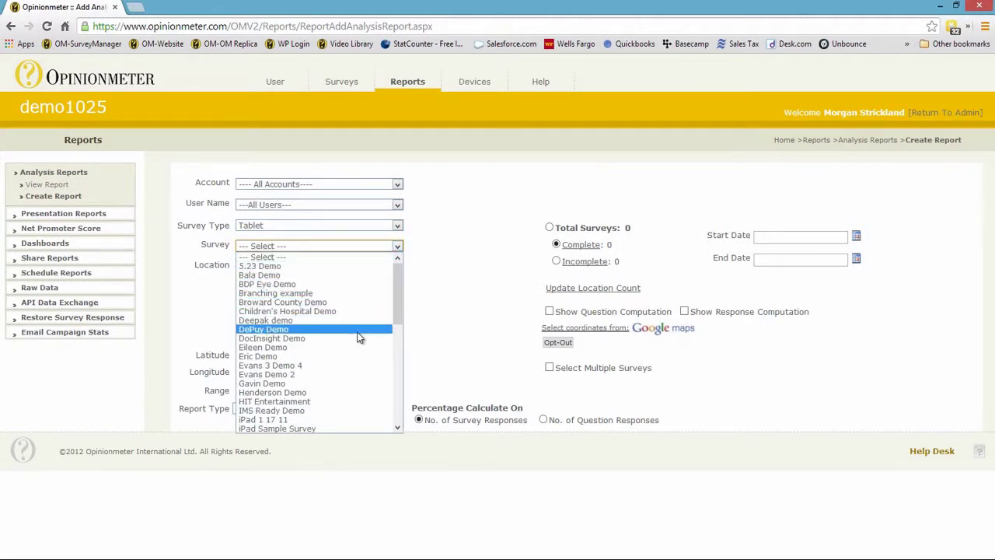
click(359, 392)
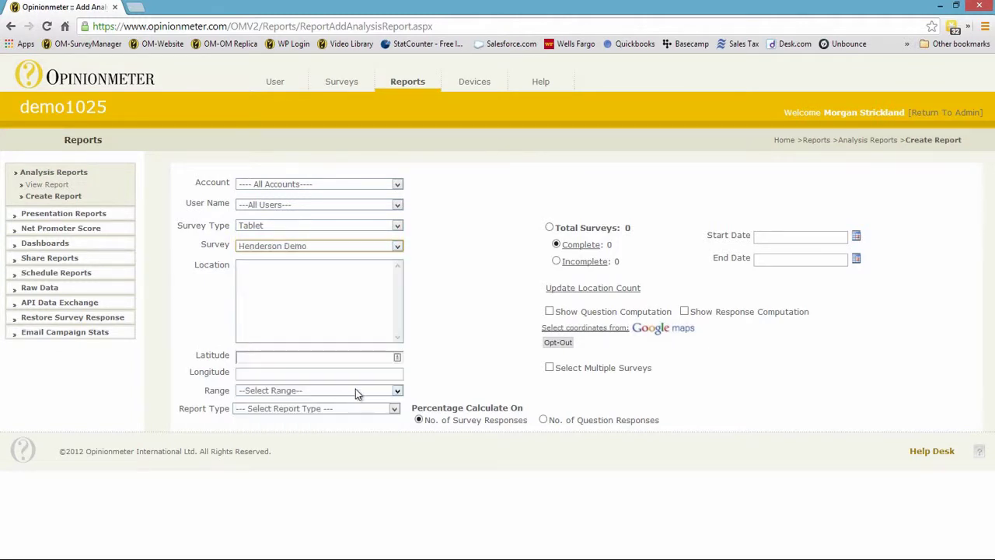
click(304, 247)
key(s)
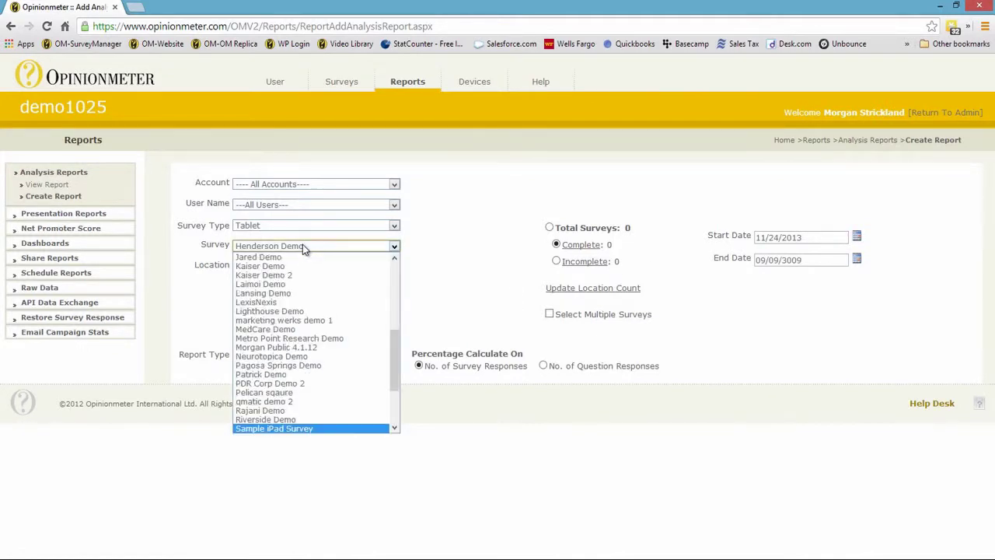
click(304, 430)
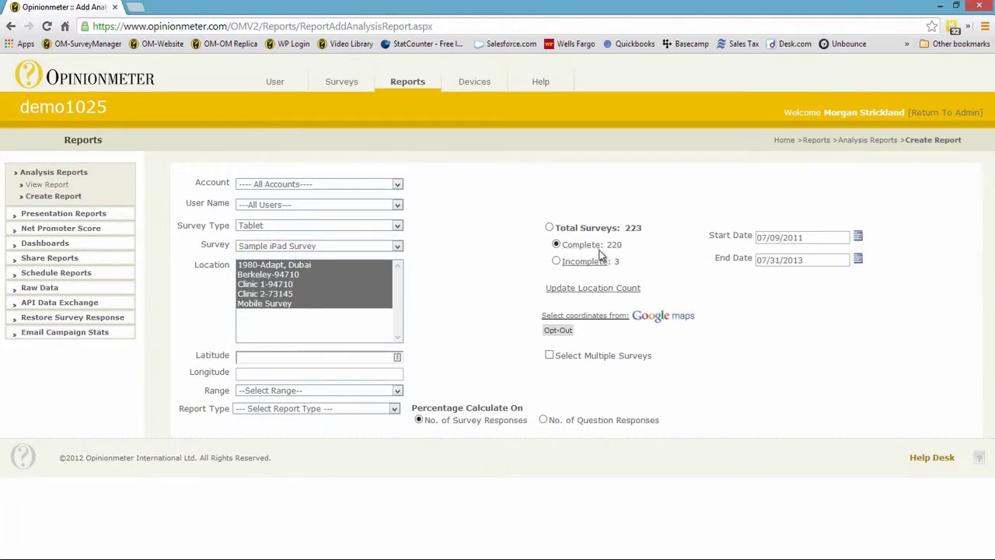
Try the total, incomplete and complete survey filters and single locations, ending on complete surveys and all five locations
click(550, 227)
click(555, 262)
click(555, 244)
click(300, 265)
click(289, 274)
click(289, 283)
drag(292, 303, 289, 261)
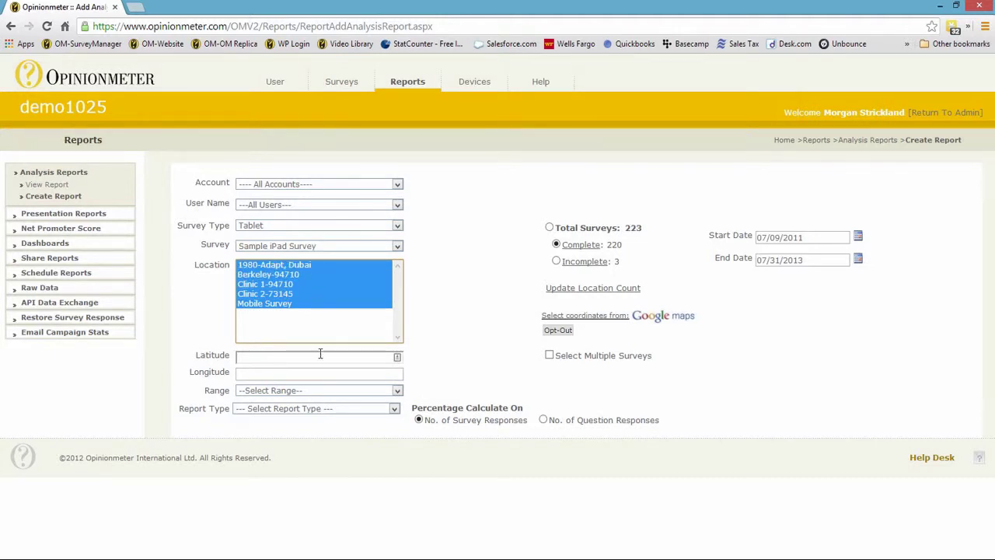
Inspect the available distance ranges and report types for the new report without selecting any
click(318, 389)
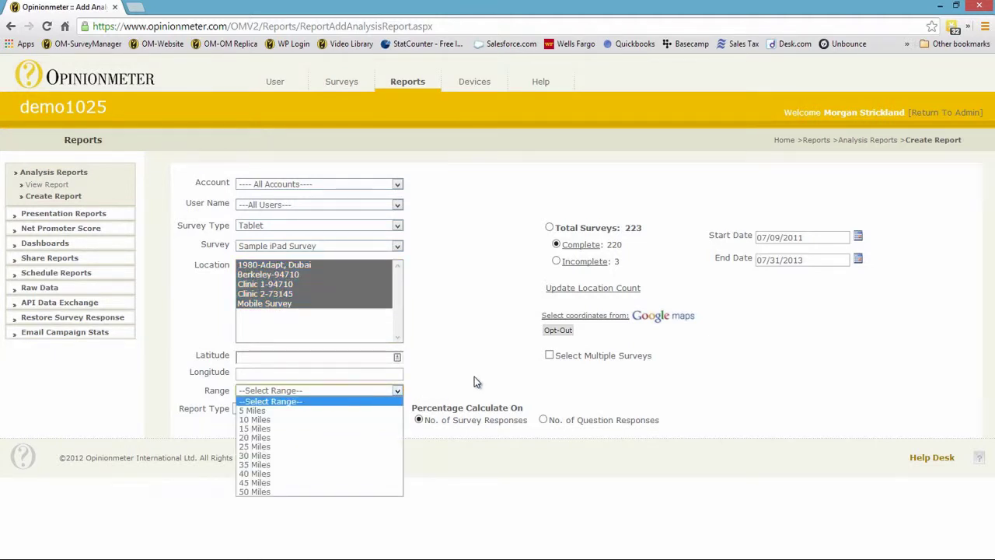
click(418, 403)
click(368, 408)
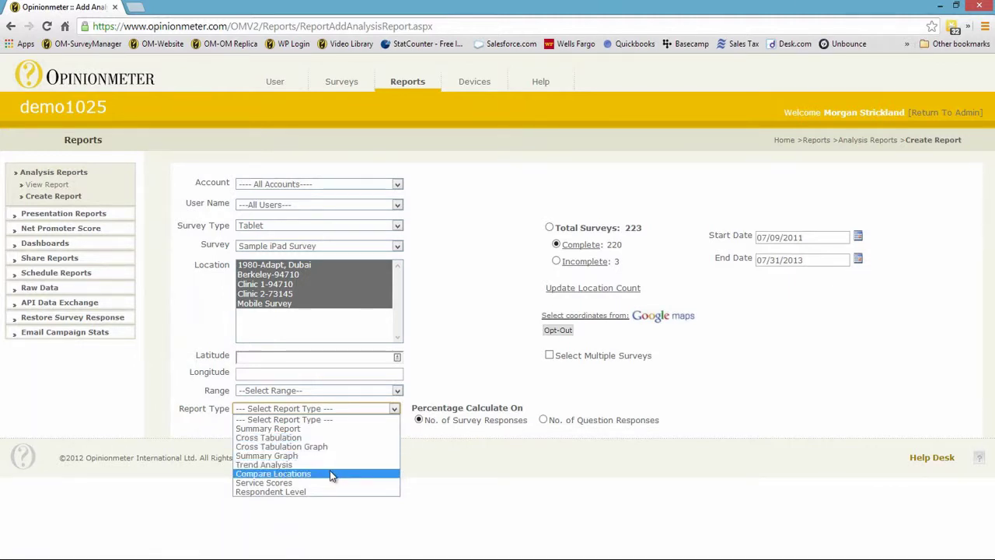
click(439, 372)
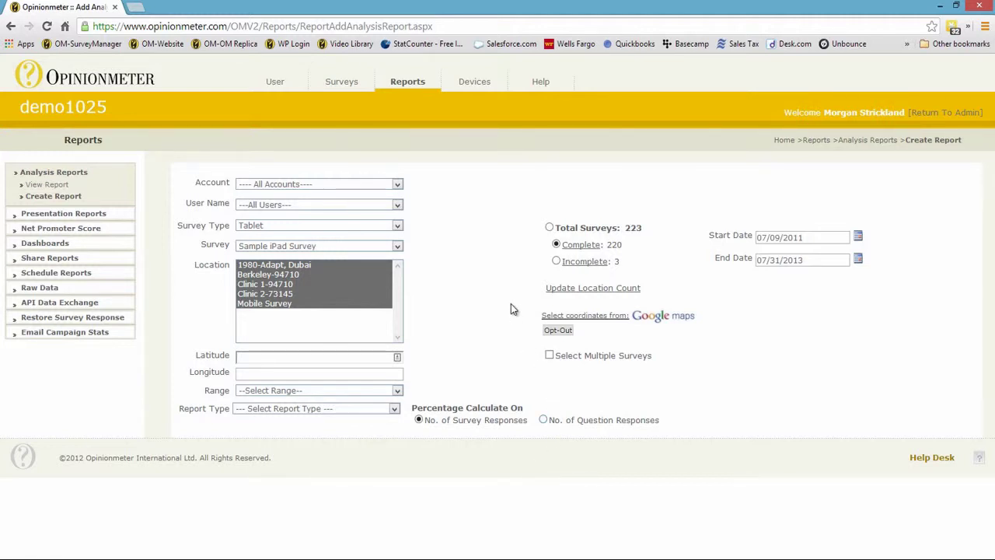
Look over the scheduled reports, the form for scheduling a report, and the raw data export options
click(37, 273)
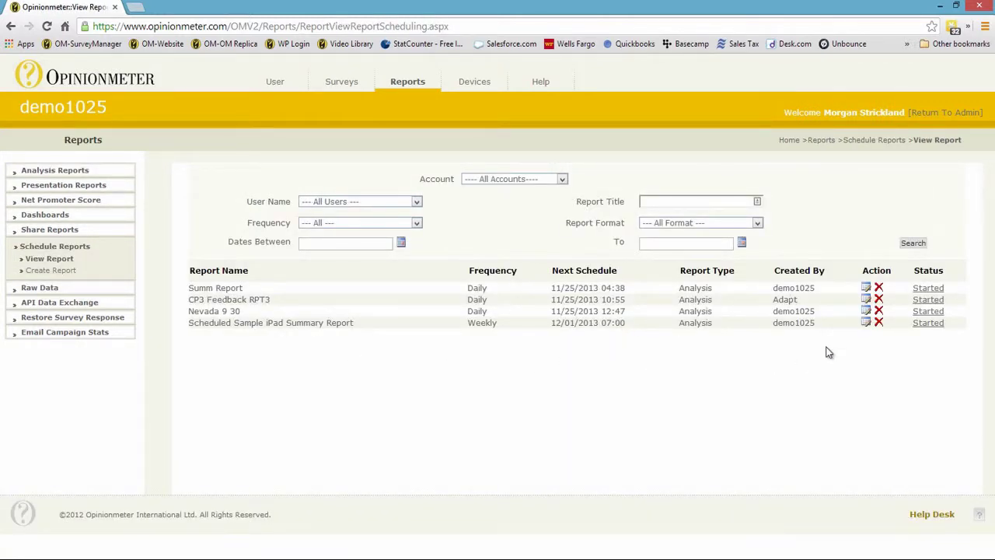
click(72, 272)
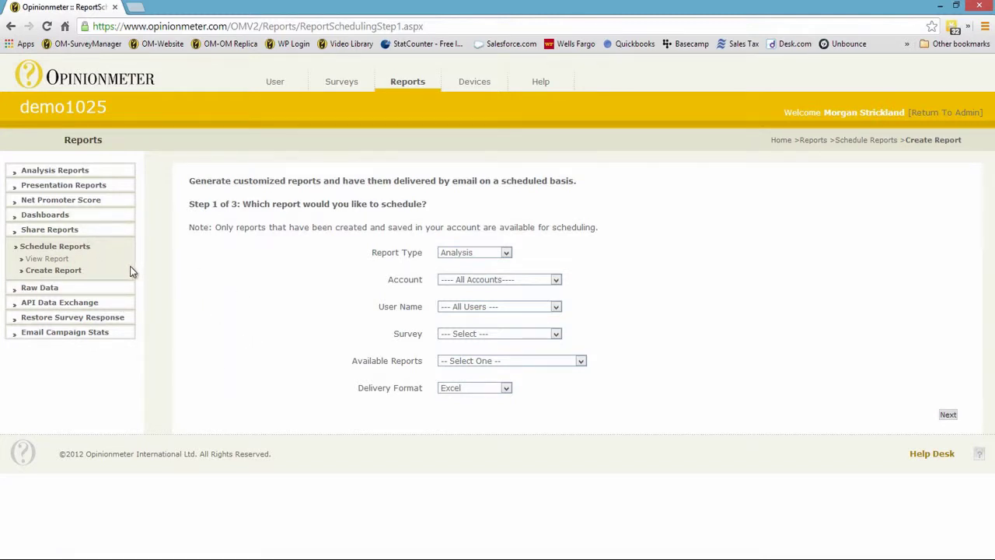
click(76, 173)
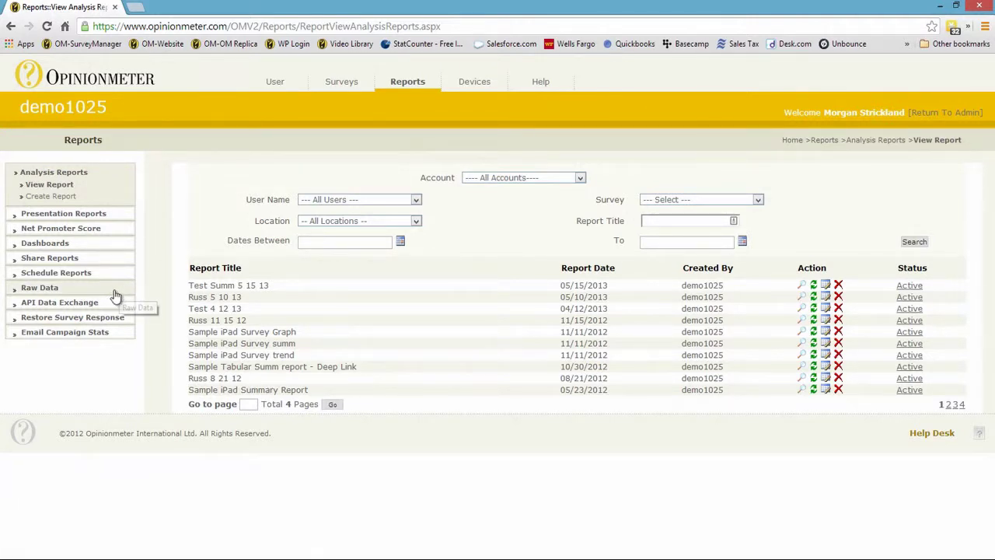
click(88, 288)
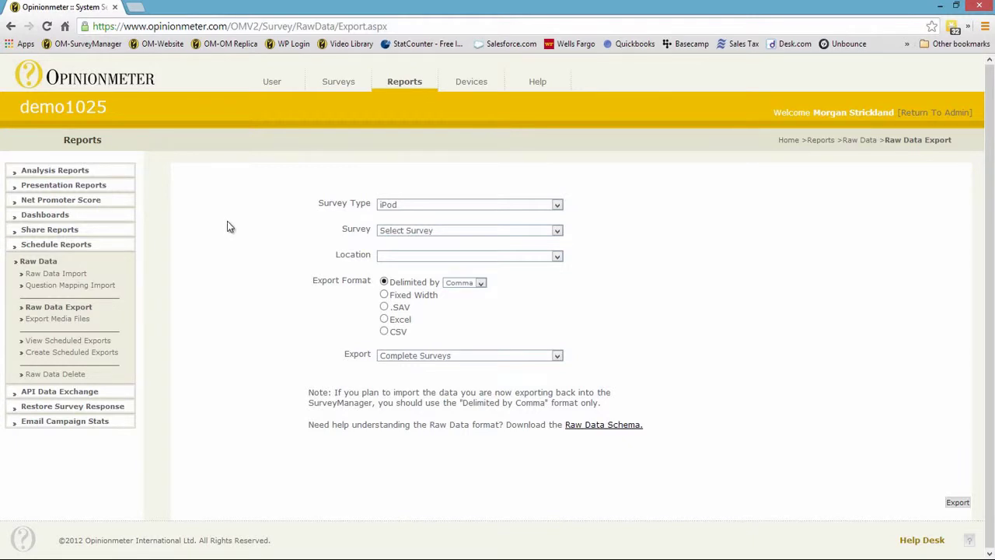
Open the Sample Dashboard and look through its charts, dismissing the pop-up window opened from the Summary Graph
click(35, 222)
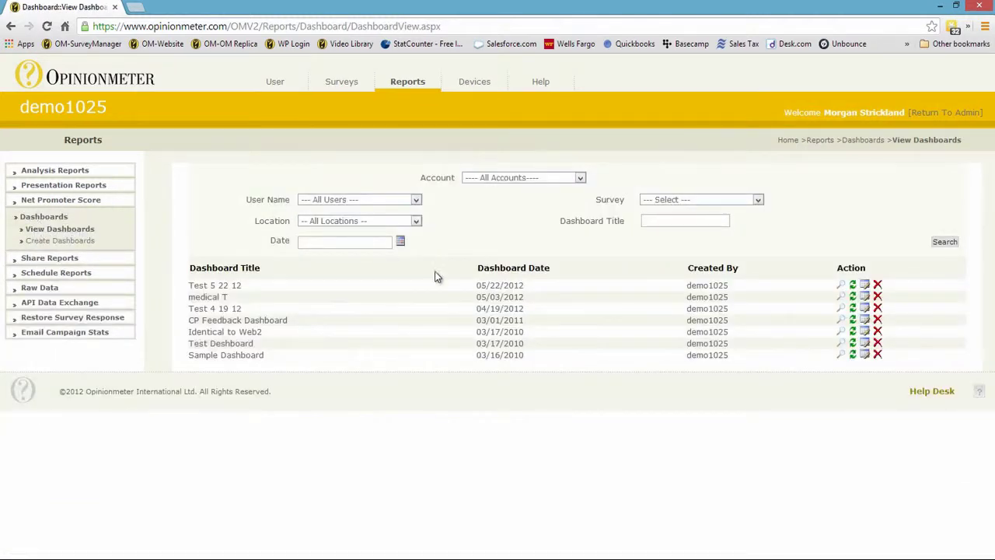
click(841, 355)
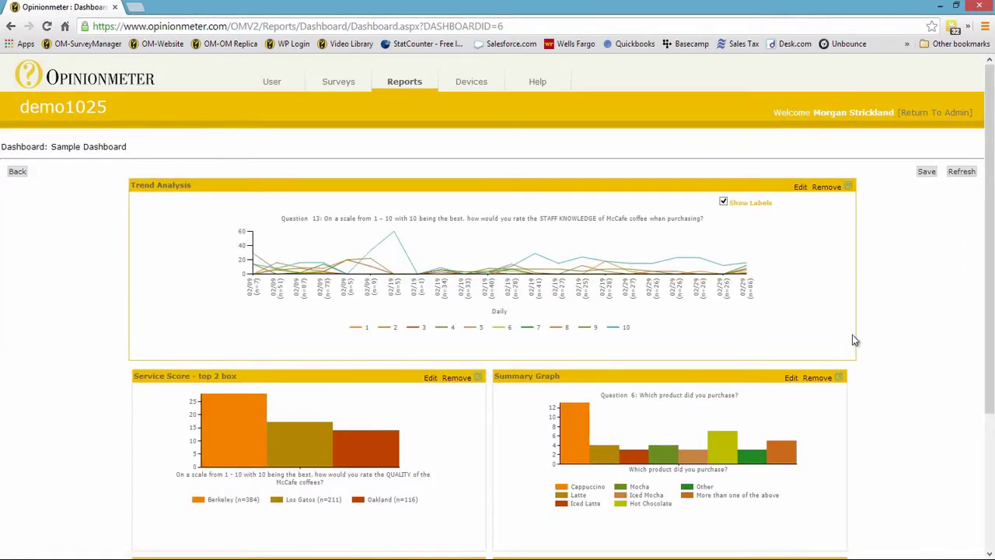
scroll(778, 300, down, 3)
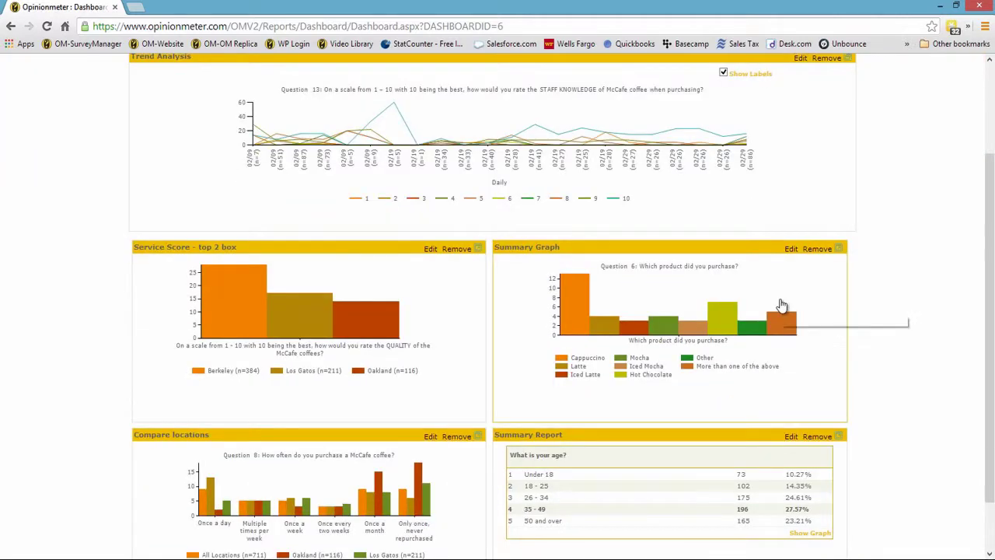
click(657, 296)
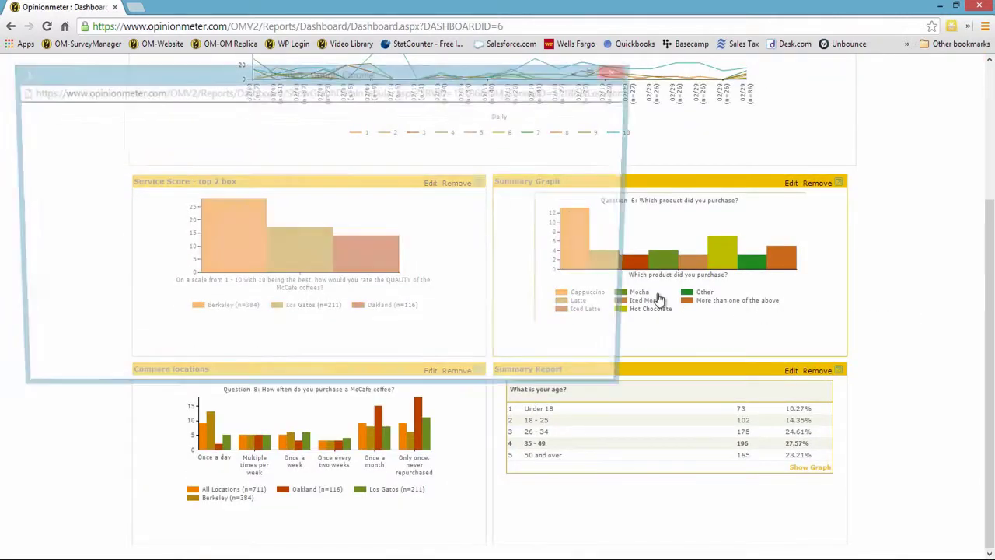
click(619, 71)
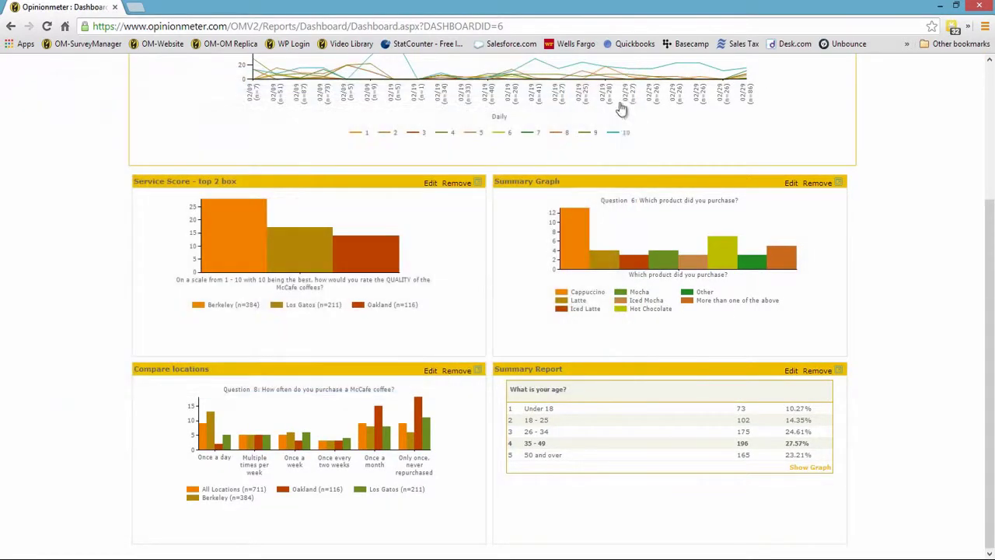
Rearrange the dashboard by moving the Summary Graph panel into the Service Score panel's place under Trend Analysis
drag(505, 176, 284, 173)
scroll(684, 384, up, 1)
scroll(684, 383, up, 2)
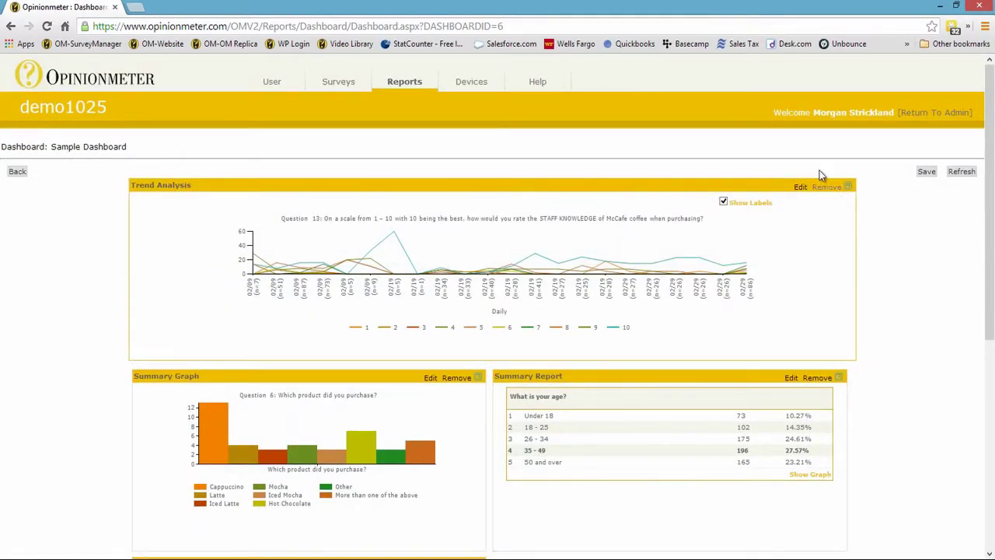
View the registered devices and examine the tablet's device, survey, scheduling and internet connection details, closing them when done
click(474, 82)
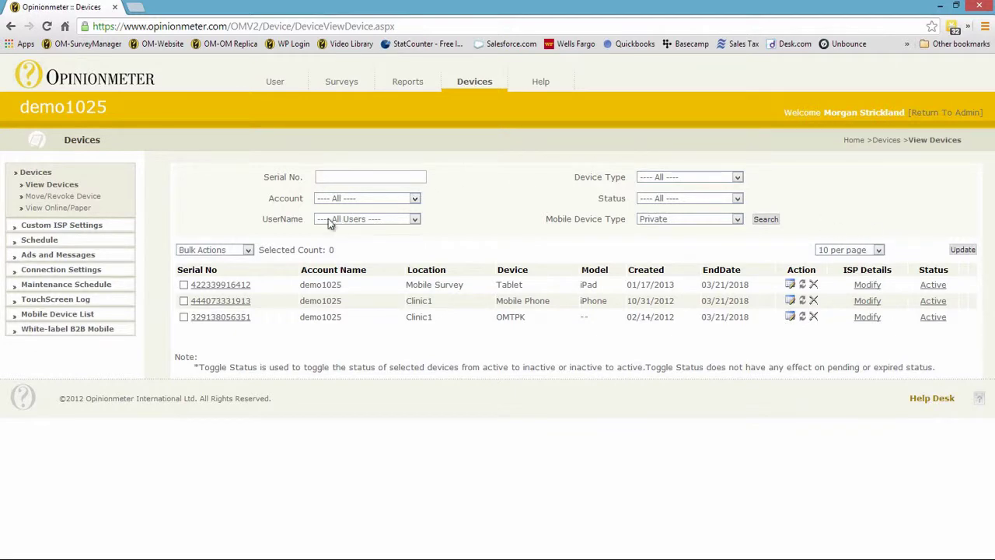
click(222, 285)
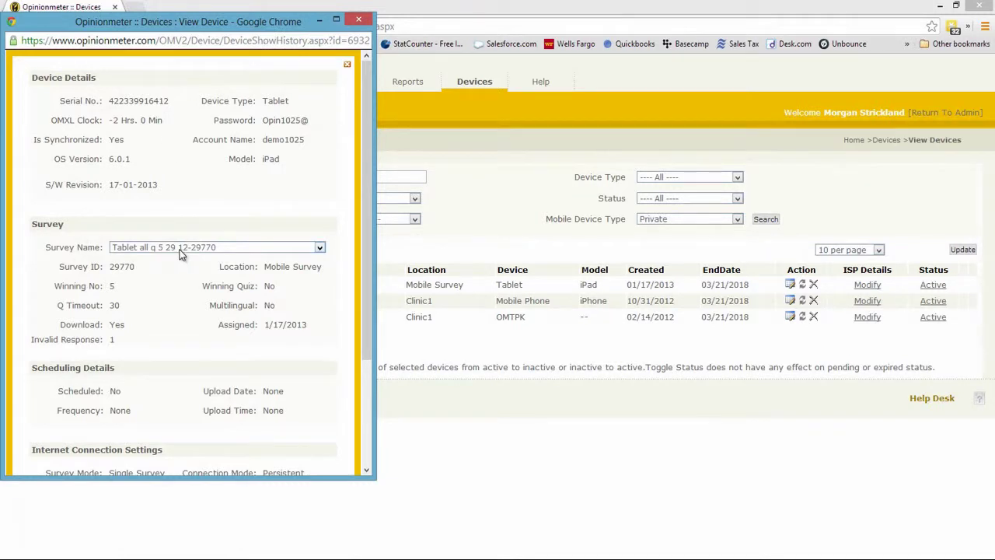
scroll(166, 347, down, 3)
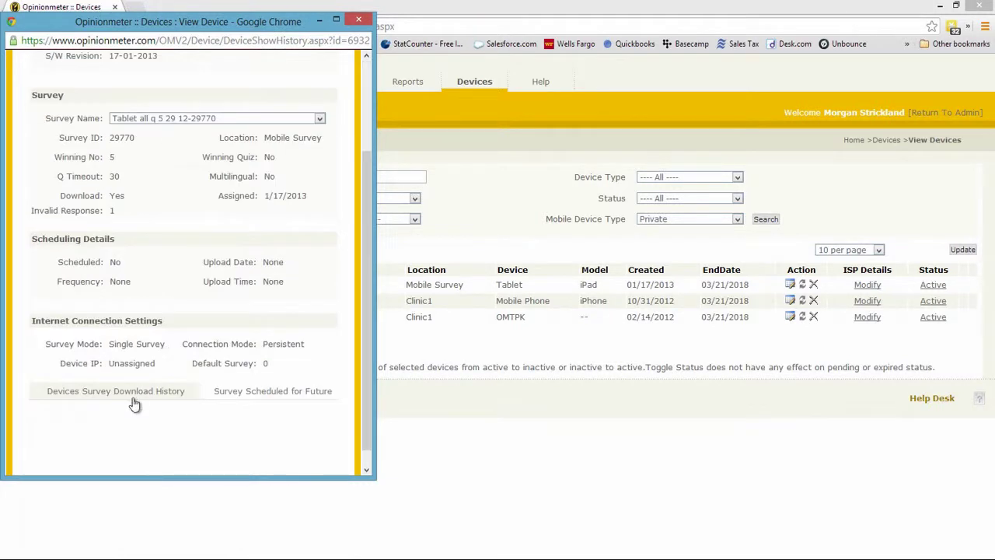
scroll(295, 397, up, 2)
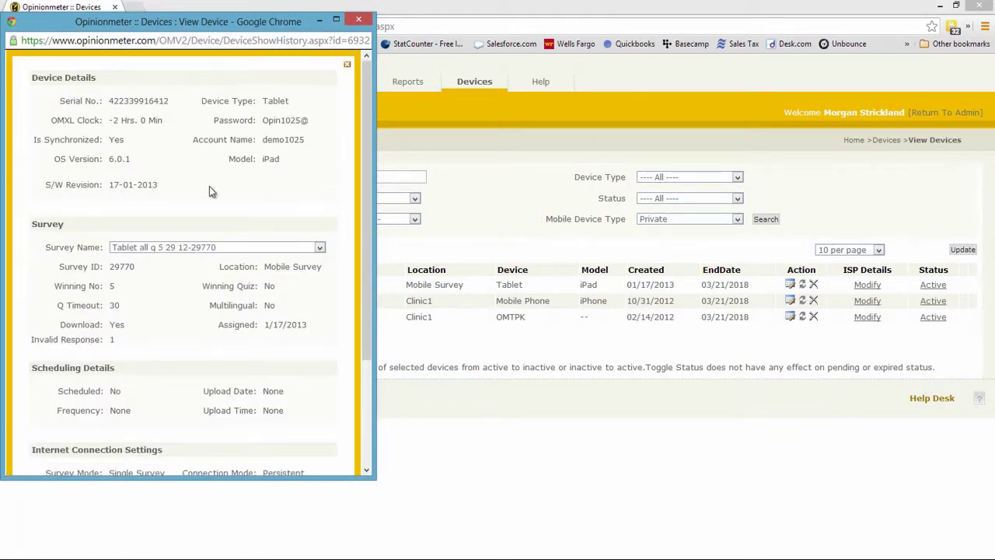
click(358, 18)
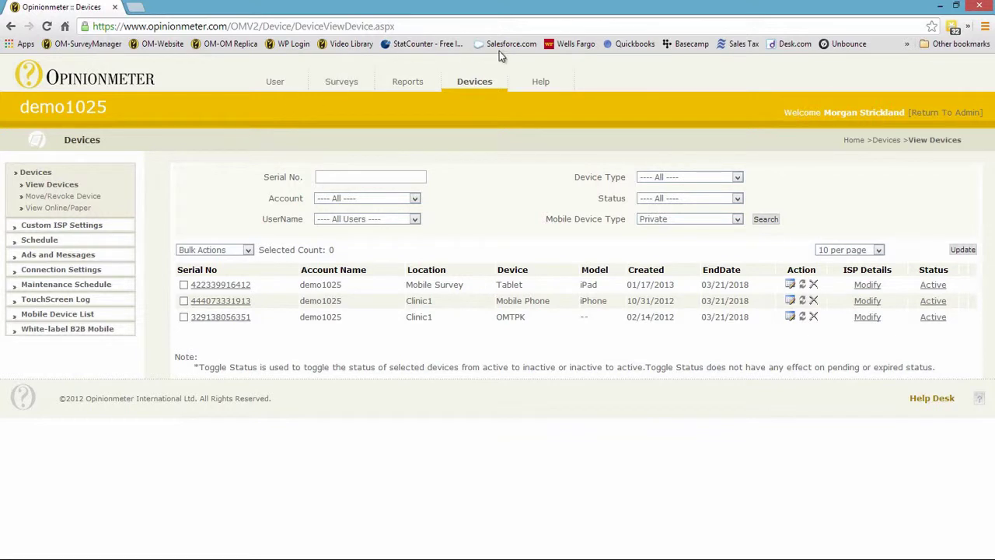
View the About Survey Manager help page and return to the user home page
click(544, 83)
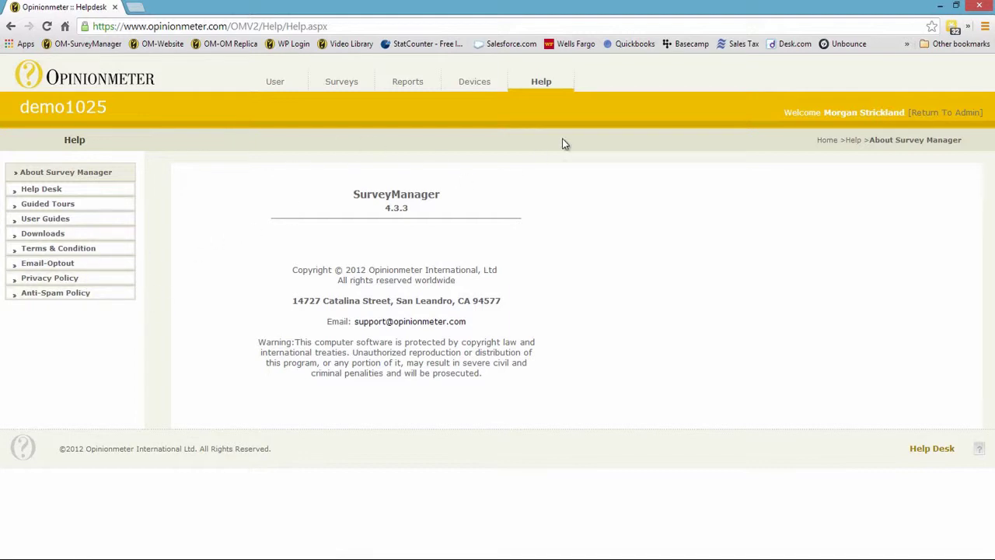
click(273, 90)
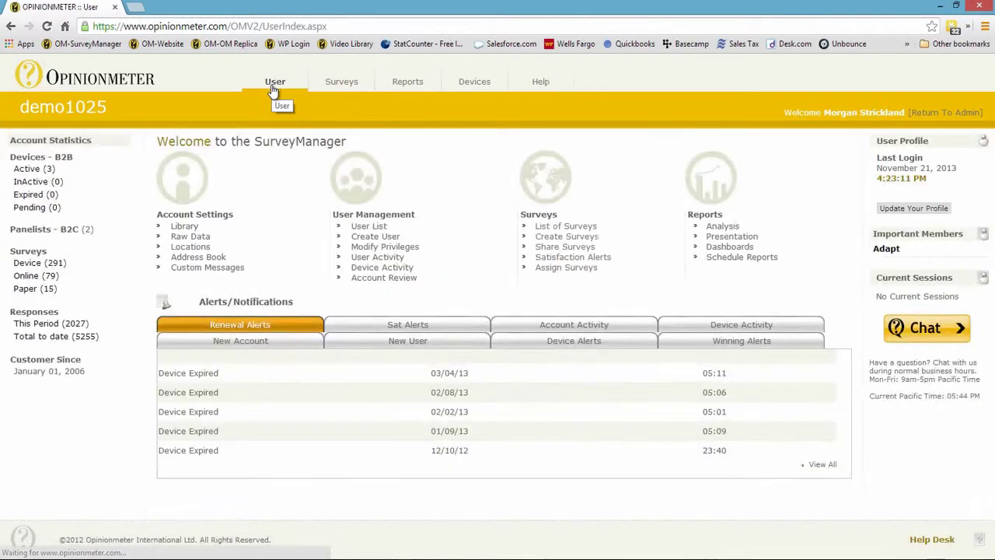